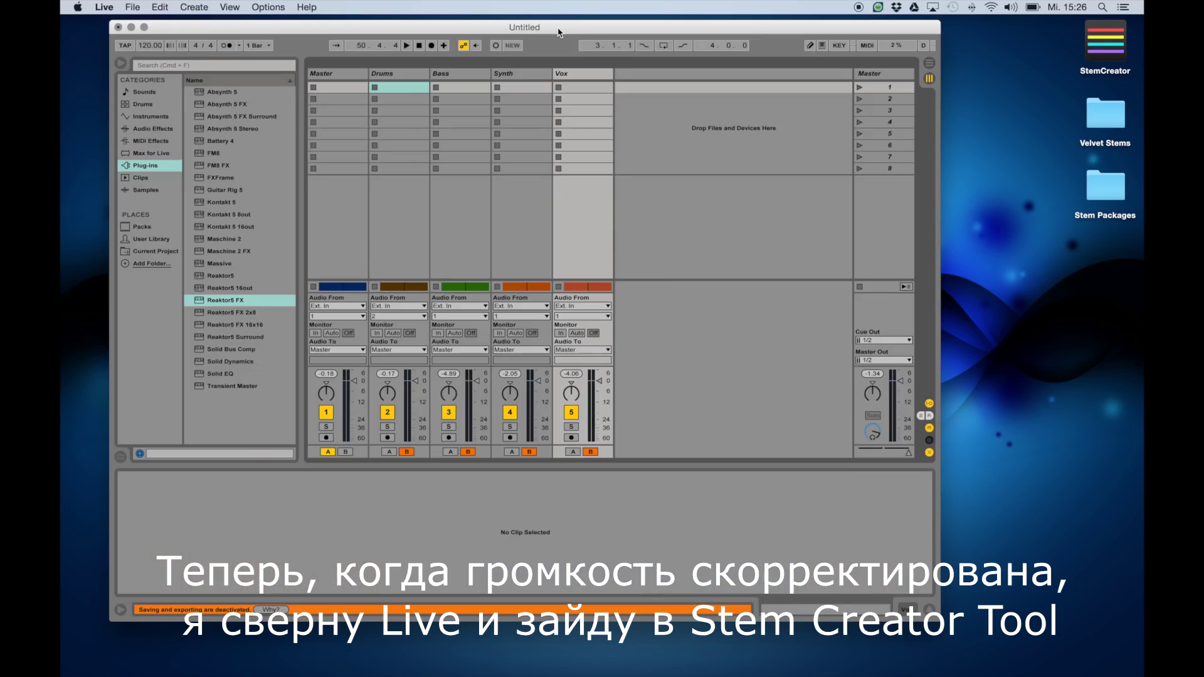
- Hide Ableton Live and open StemCreator from the desktop, placing its window clear of the desktop folders
key(super+h)
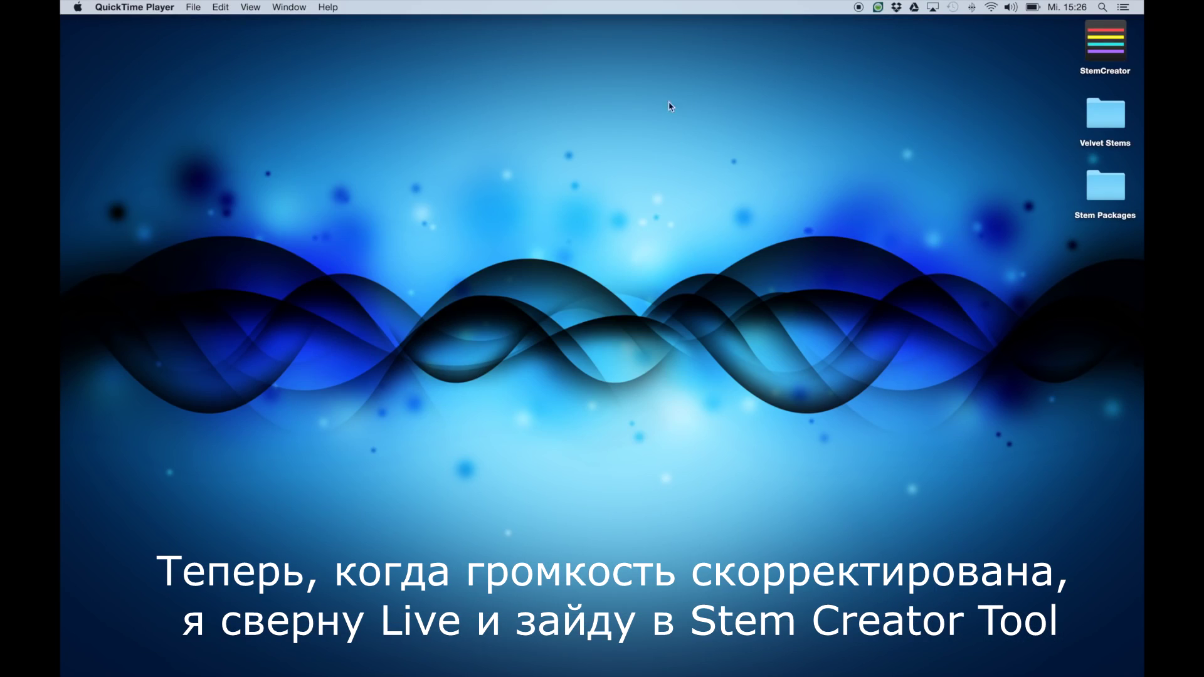
click(1105, 43)
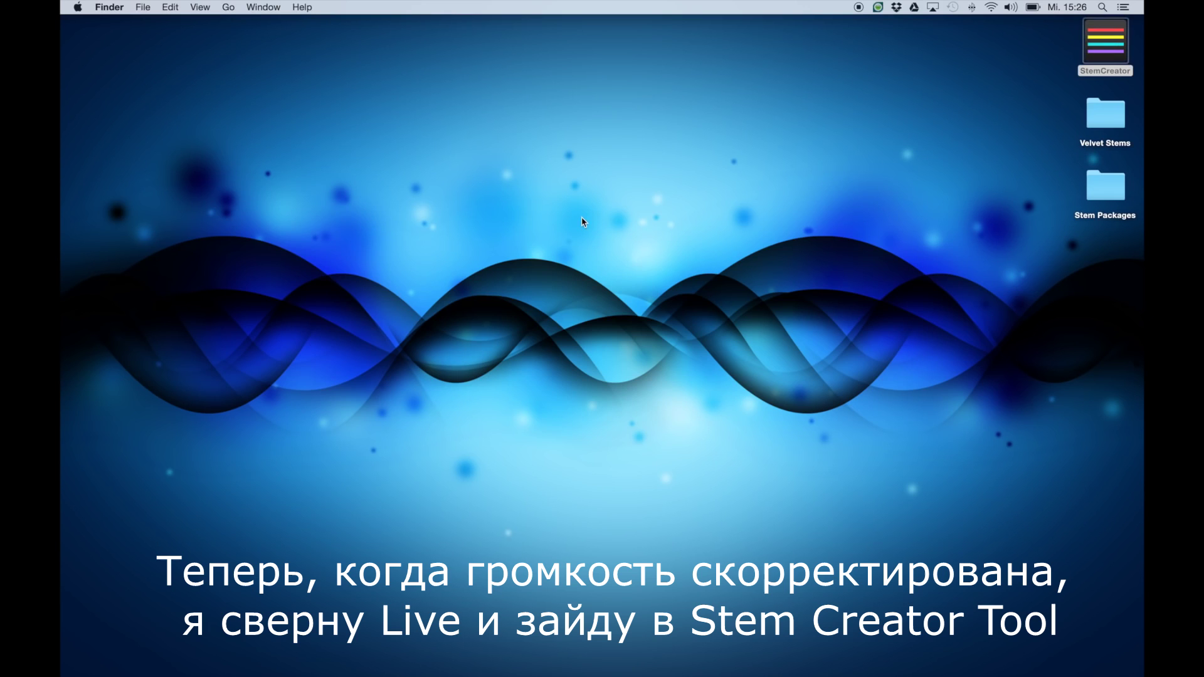
key(super+o)
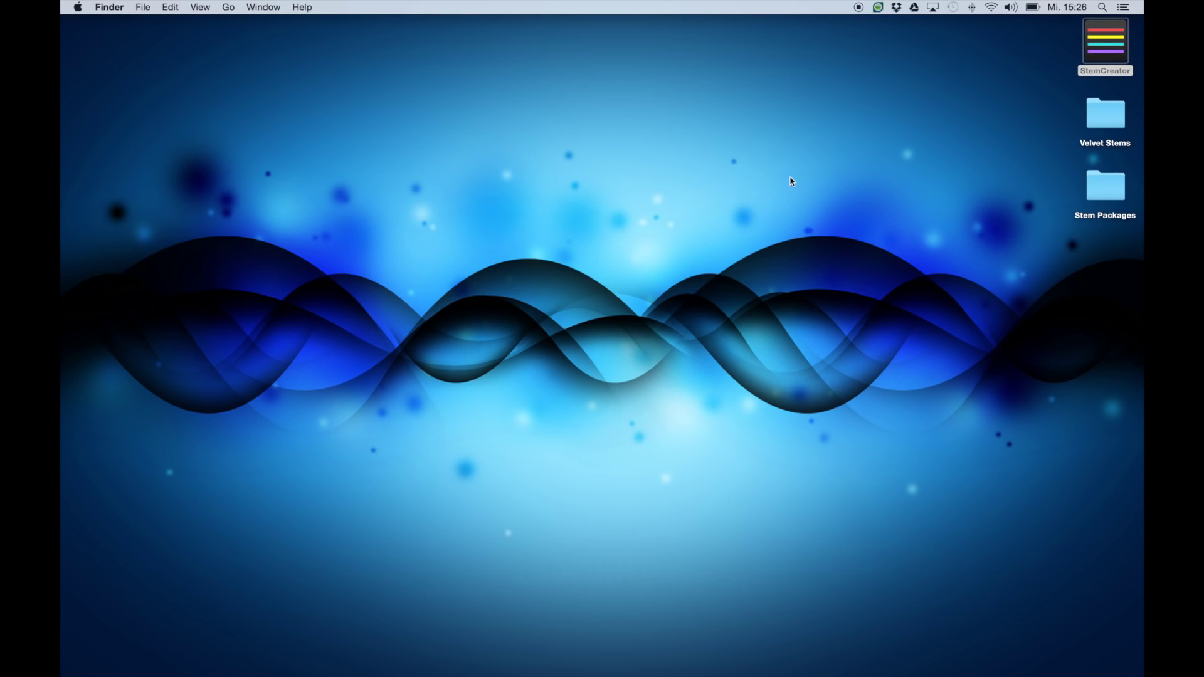
drag(538, 131, 400, 76)
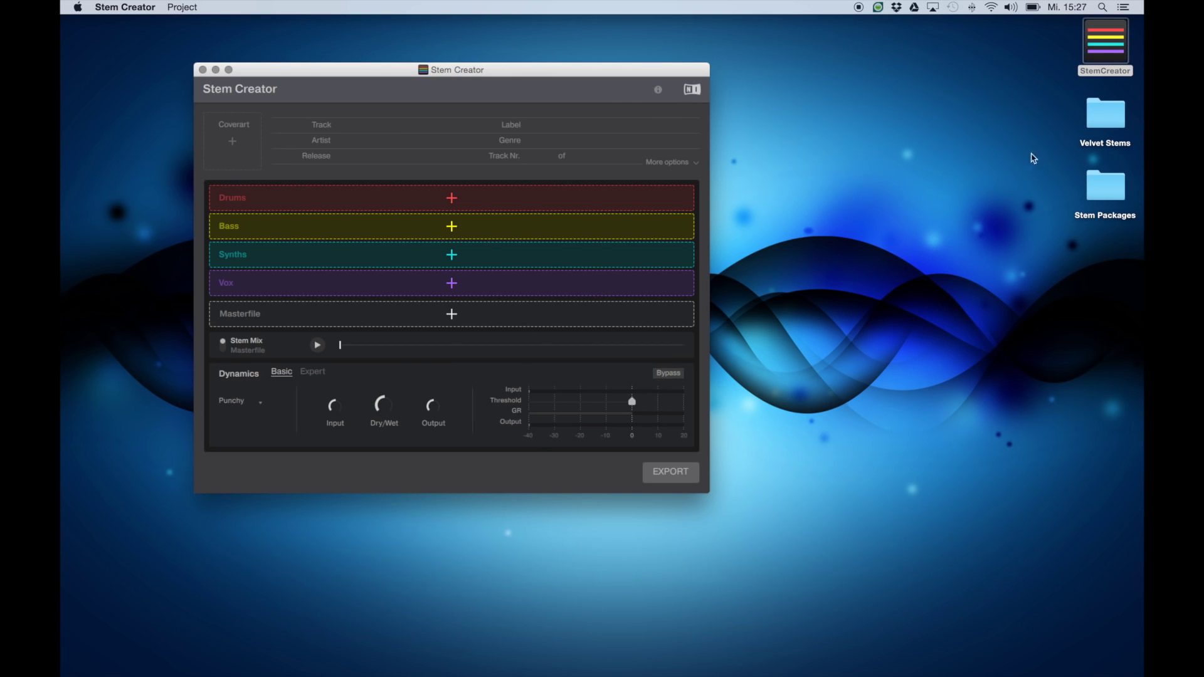
- Load the Bass, Drums, Synth and Vox WAV files from the Velvet Stems folder into the four stem tracks
double_click(1102, 110)
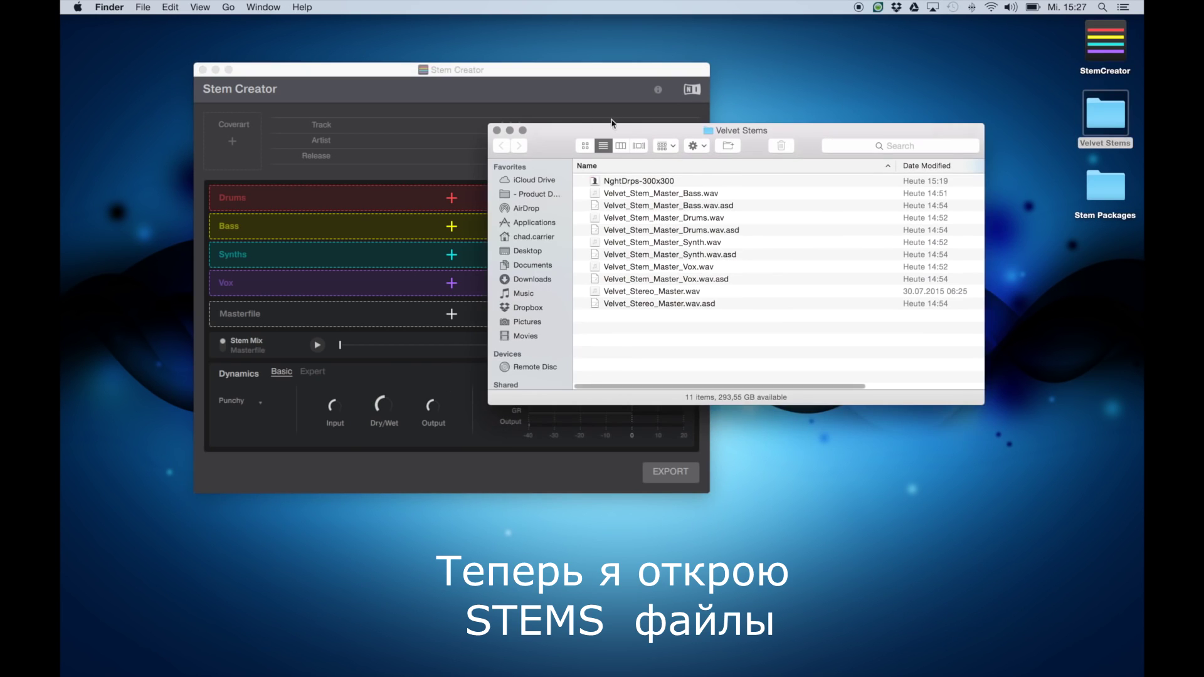
drag(571, 128, 775, 130)
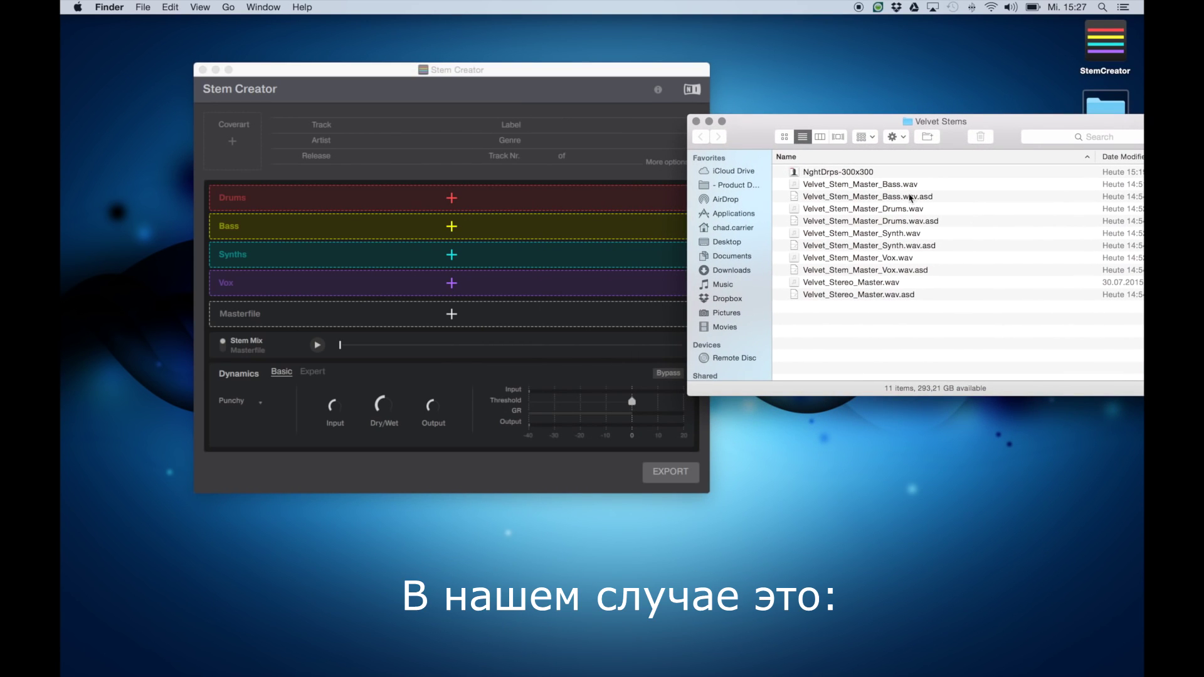
super+click(895, 186)
super+click(897, 210)
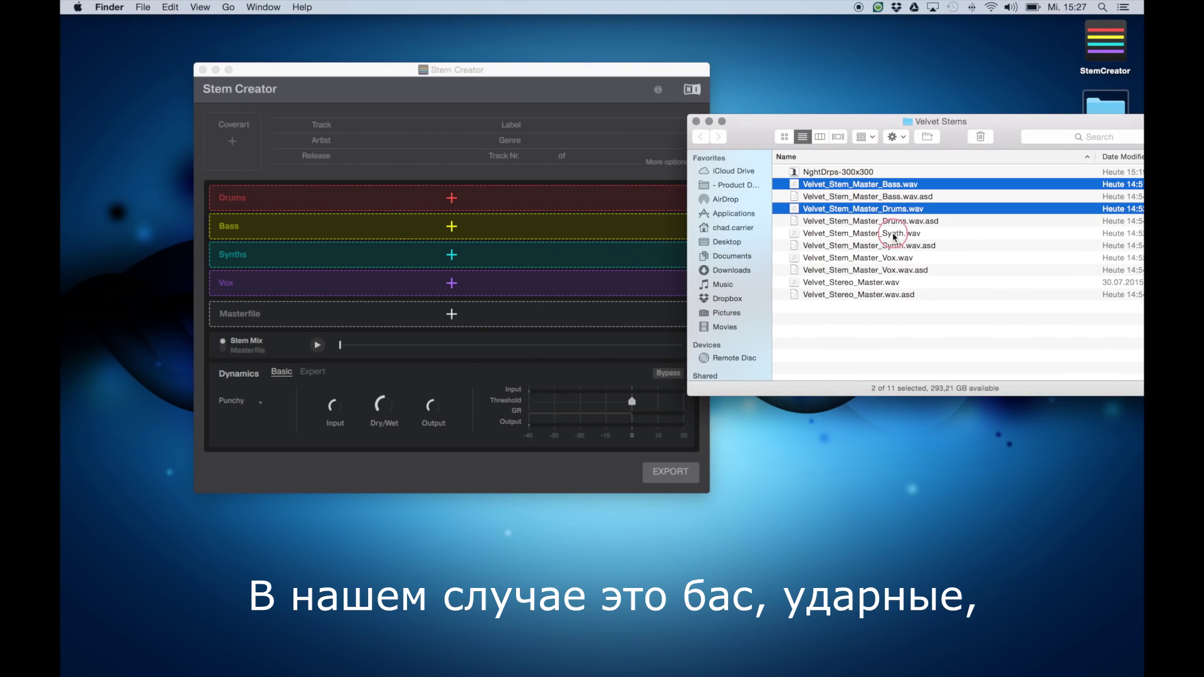
super+click(896, 234)
super+click(895, 259)
drag(877, 186, 462, 201)
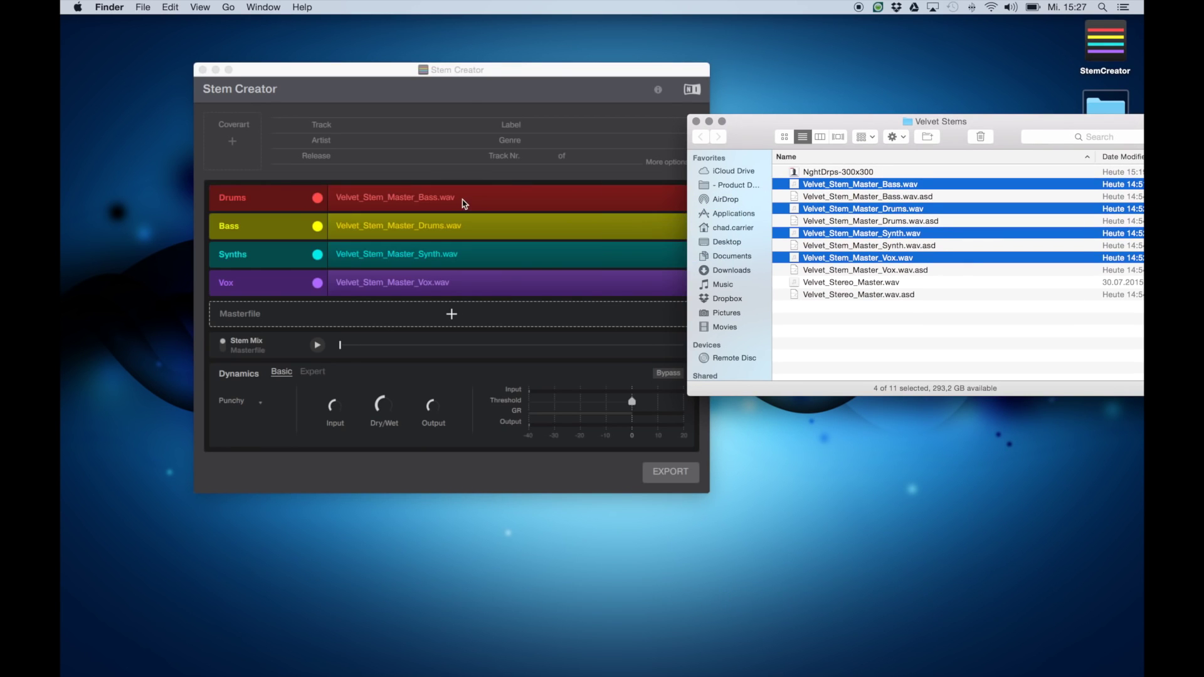
- Load Velvet_Stereo_Master.wav as the Masterfile and close the Velvet Stems folder window
click(872, 328)
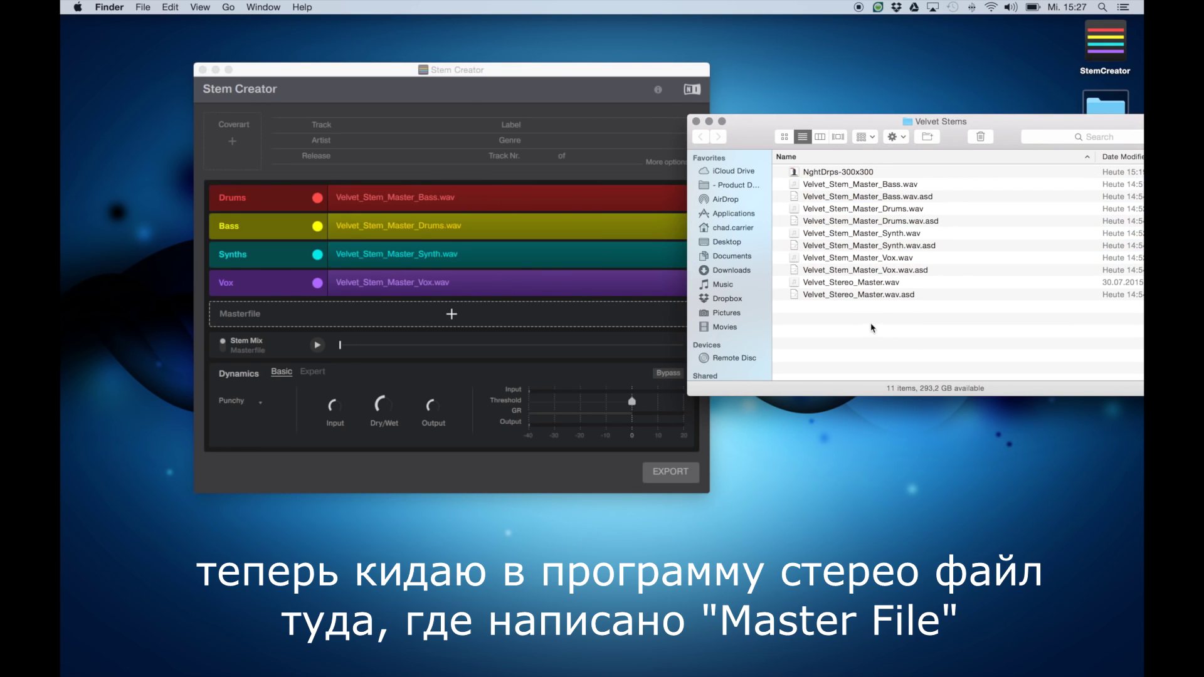
click(864, 283)
drag(828, 286, 467, 316)
click(737, 145)
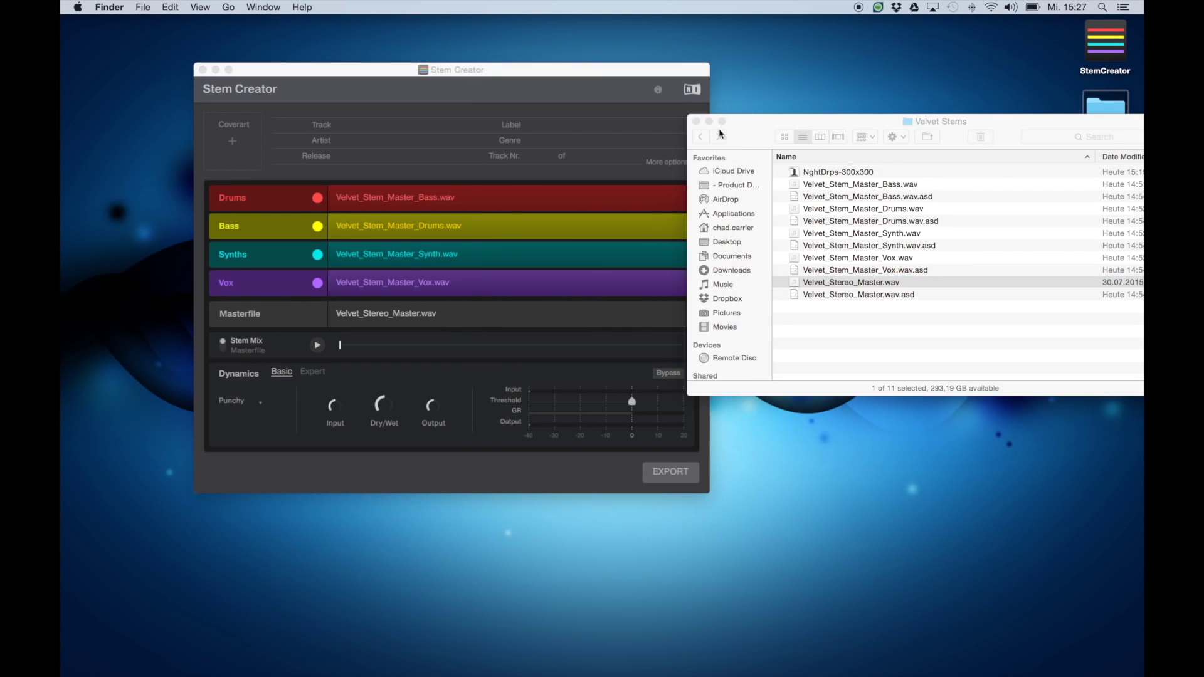
key(cmd+w)
- Swap the first two stem files so the Drums and Bass tracks hold their matching audio, and name the fourth track Vox
drag(598, 70, 624, 65)
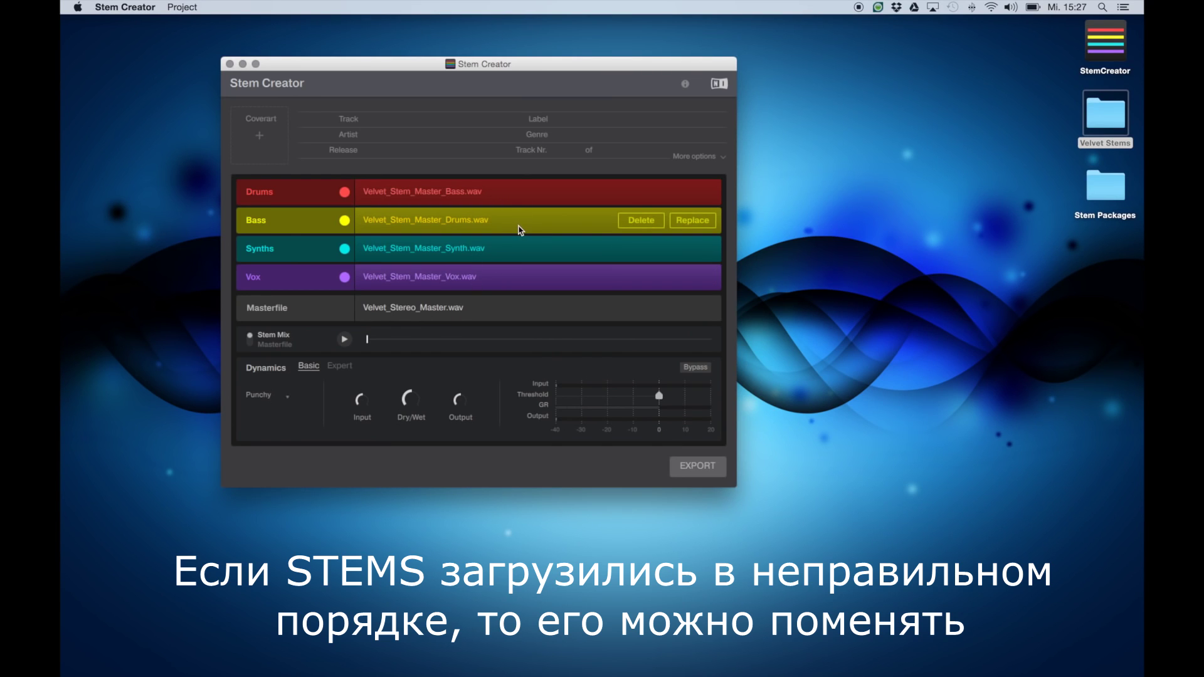
drag(514, 227, 519, 194)
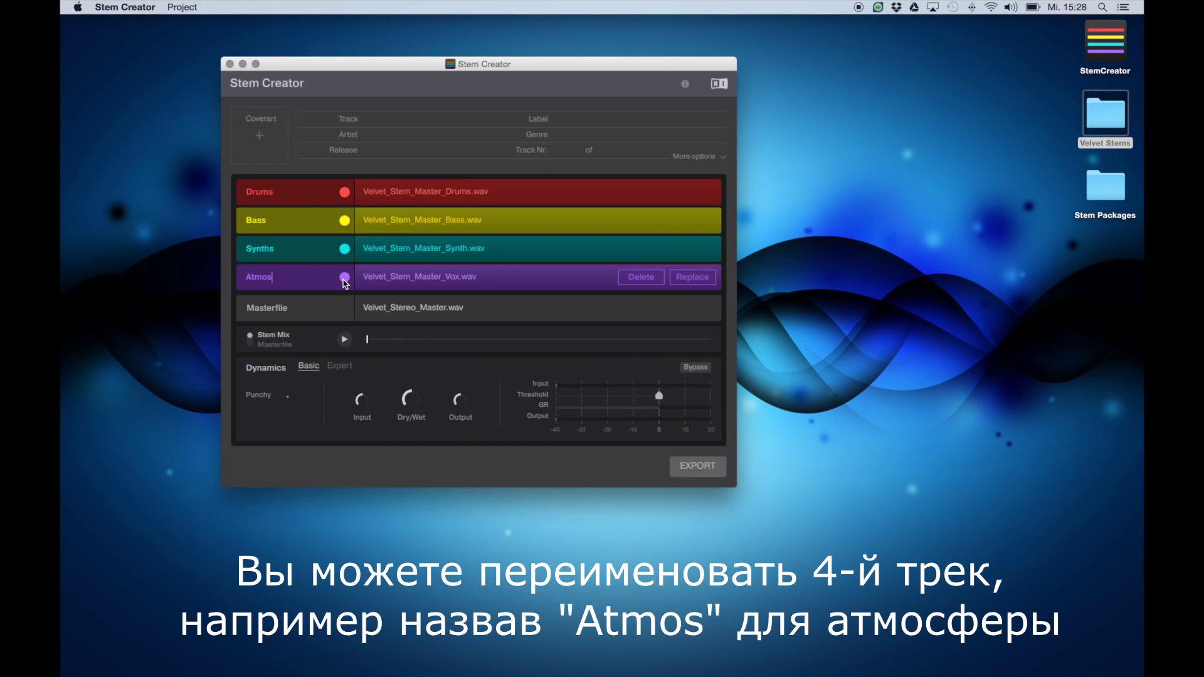
key(BackSpace)
key(BackSpace)
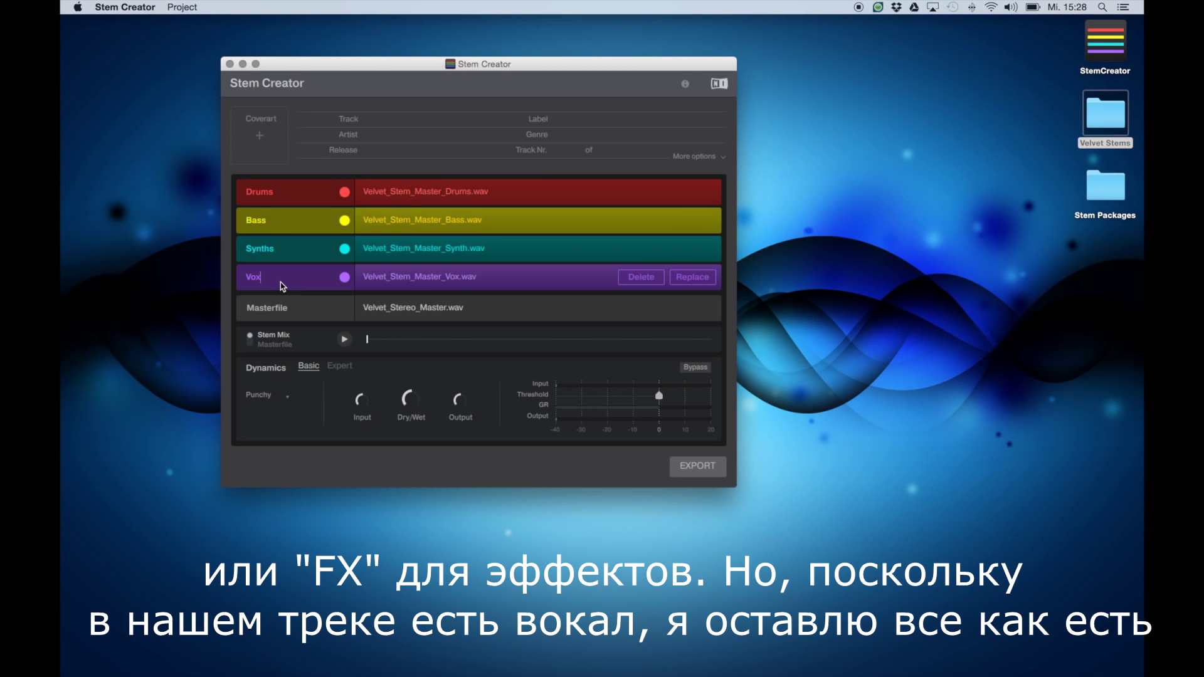
click(345, 192)
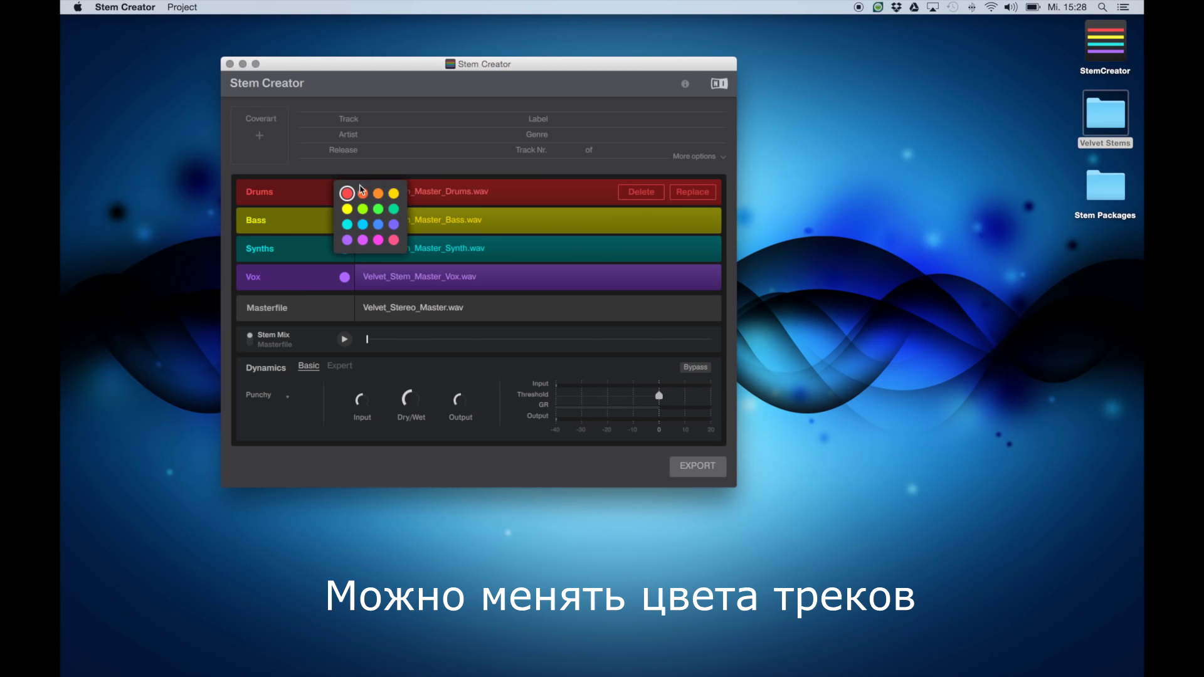
click(363, 213)
click(345, 192)
click(347, 193)
- Recolor the Bass stem purple, the Synths stem green and the Vox stem orange
click(345, 219)
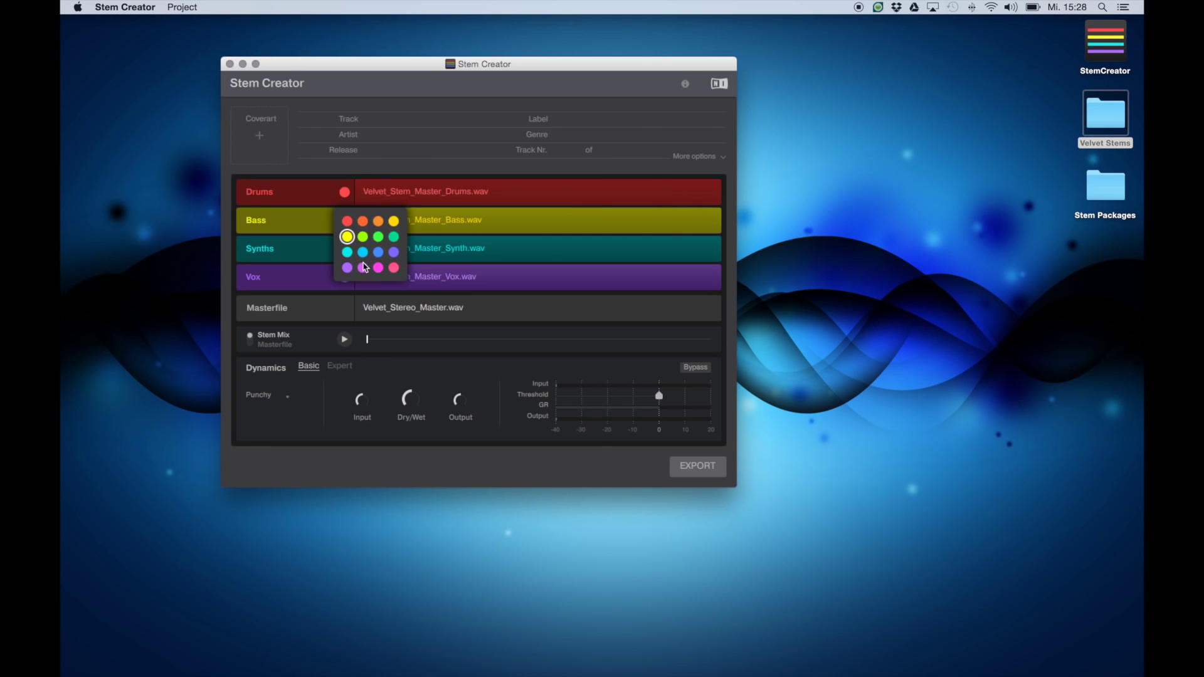
click(344, 264)
click(345, 249)
click(380, 266)
click(345, 276)
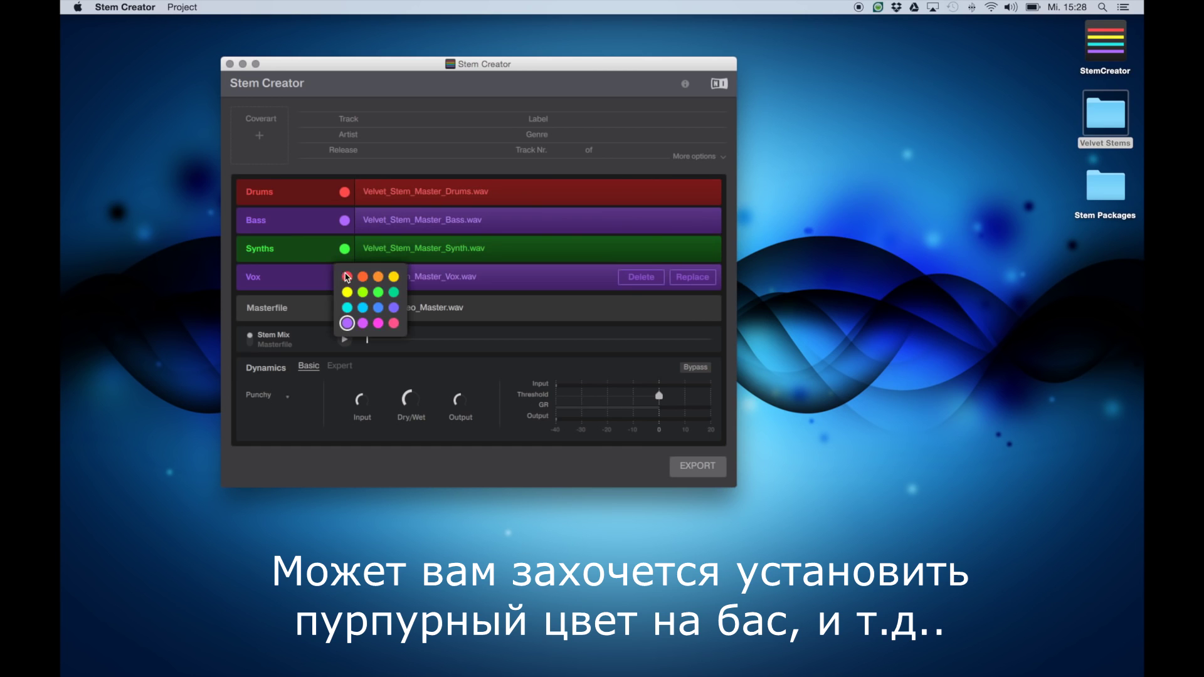
click(374, 287)
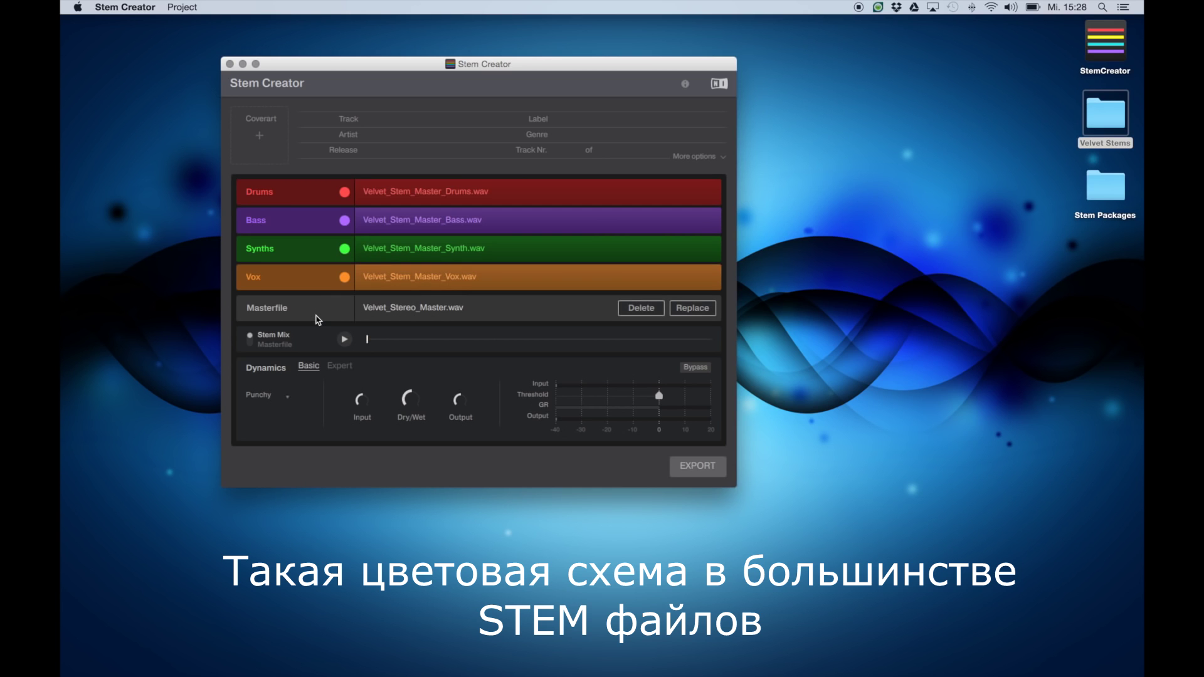
- Switch playback to the Masterfile, start it and skip ahead about a third of the way into the track
mouse_move(458, 258)
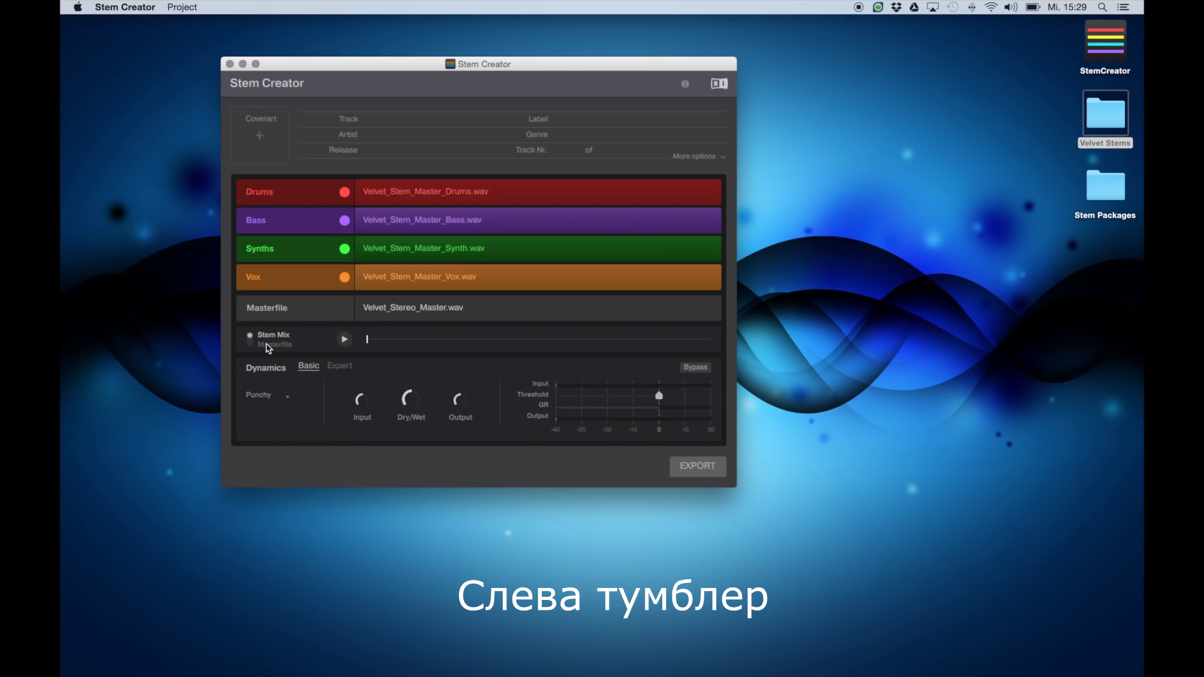
click(268, 347)
click(267, 342)
click(268, 342)
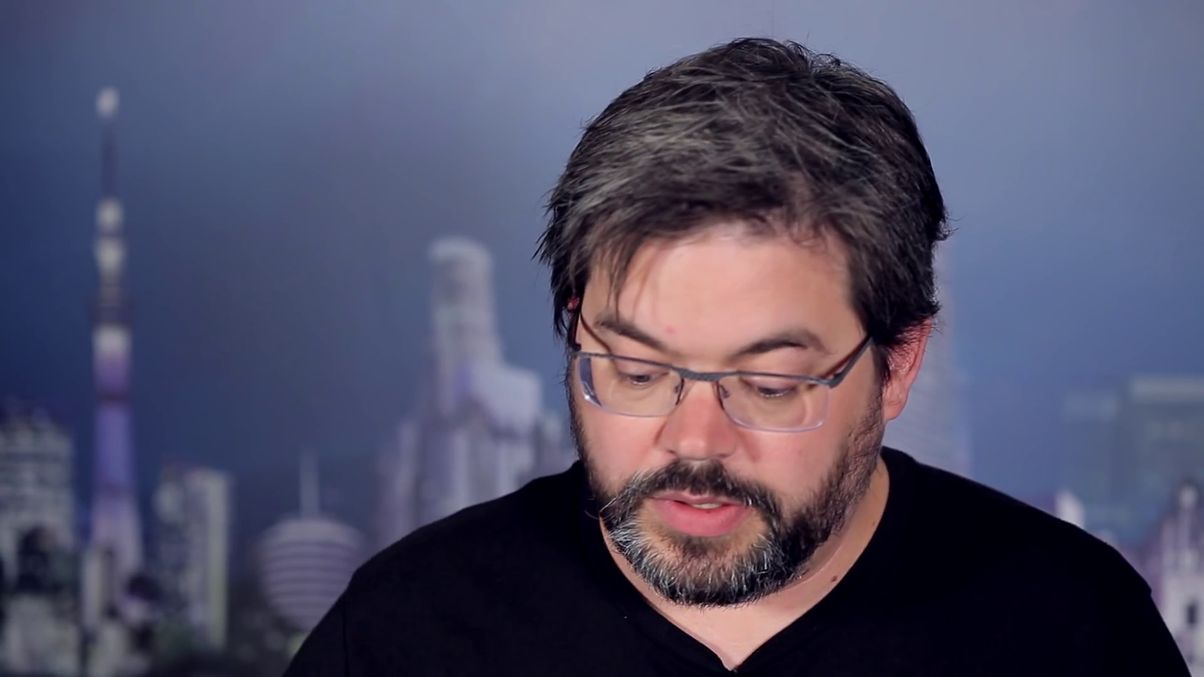
click(344, 338)
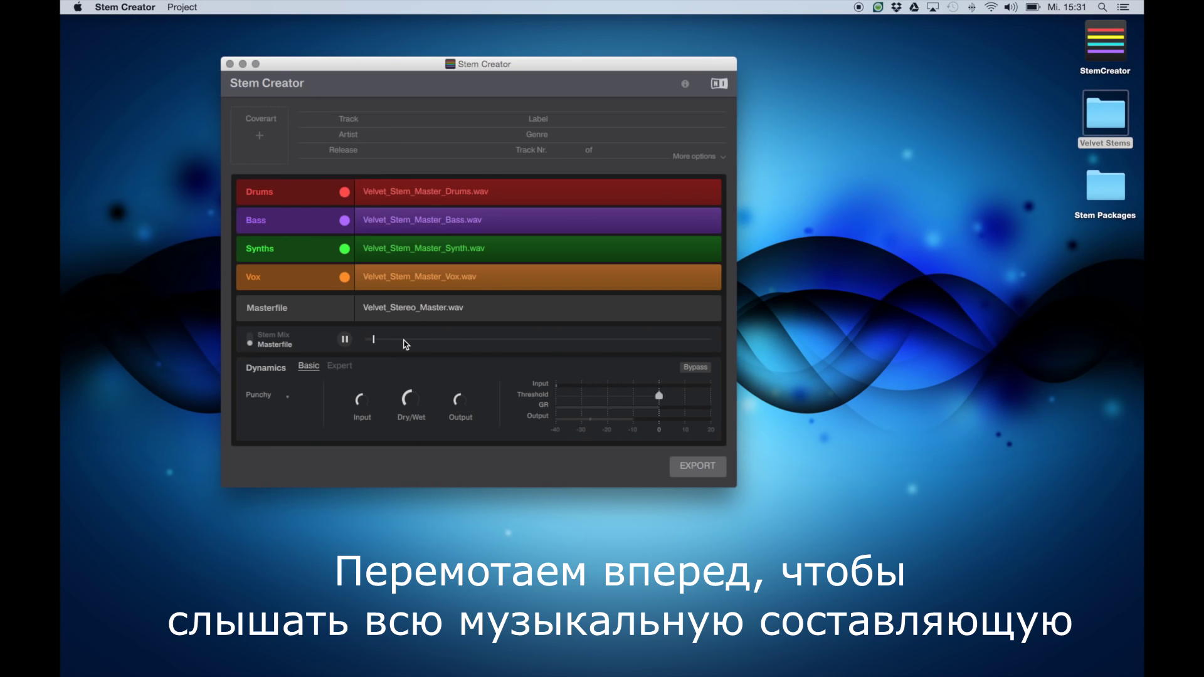
mouse_move(456, 342)
mouse_down()
mouse_move(487, 342)
mouse_move(467, 344)
mouse_up()
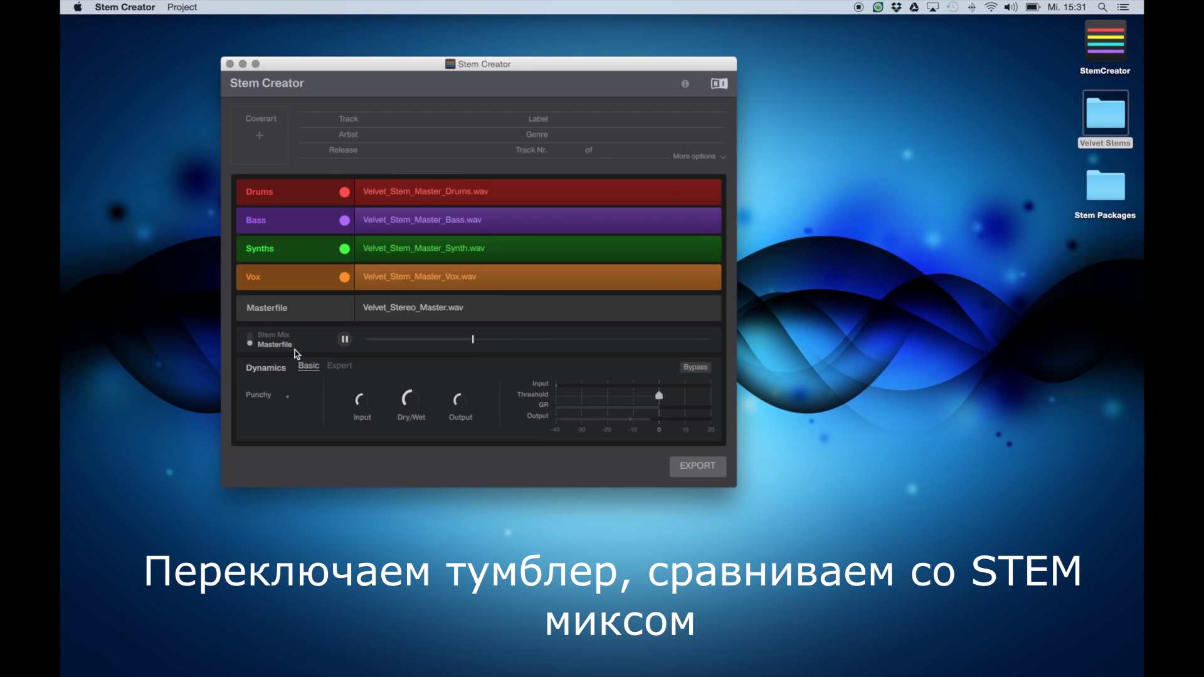
- Compare the loudness of the Stem Mix with the Masterfile during playback, ending on the Stem Mix
click(249, 341)
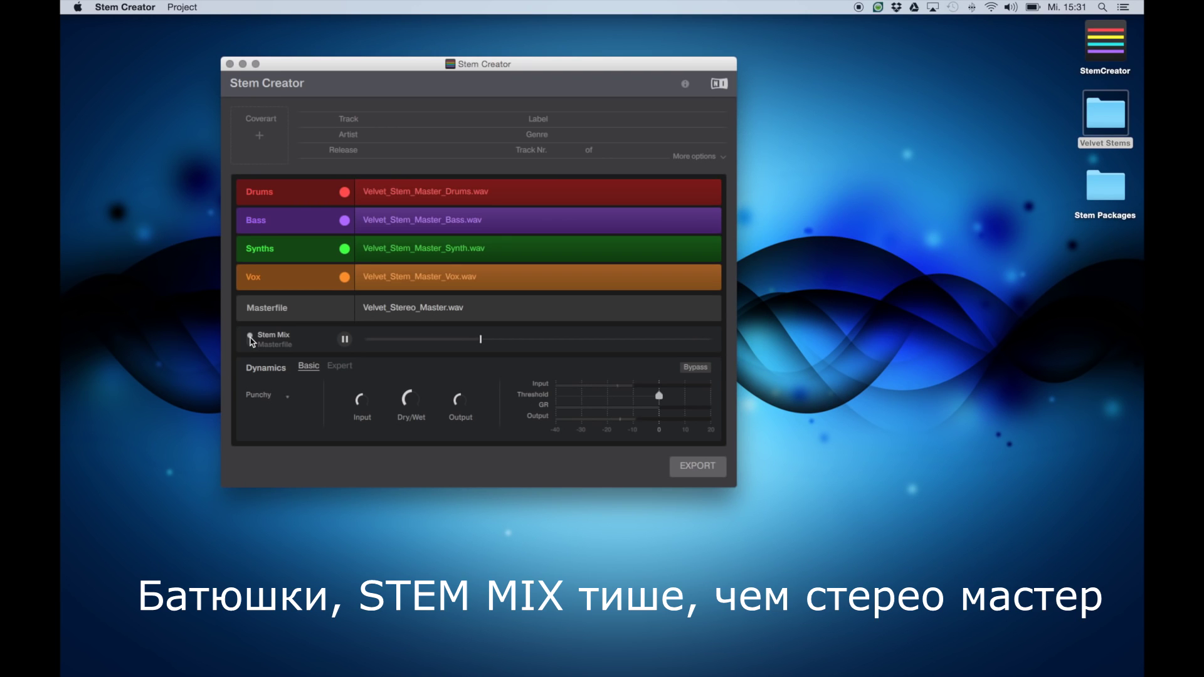
click(253, 350)
click(253, 349)
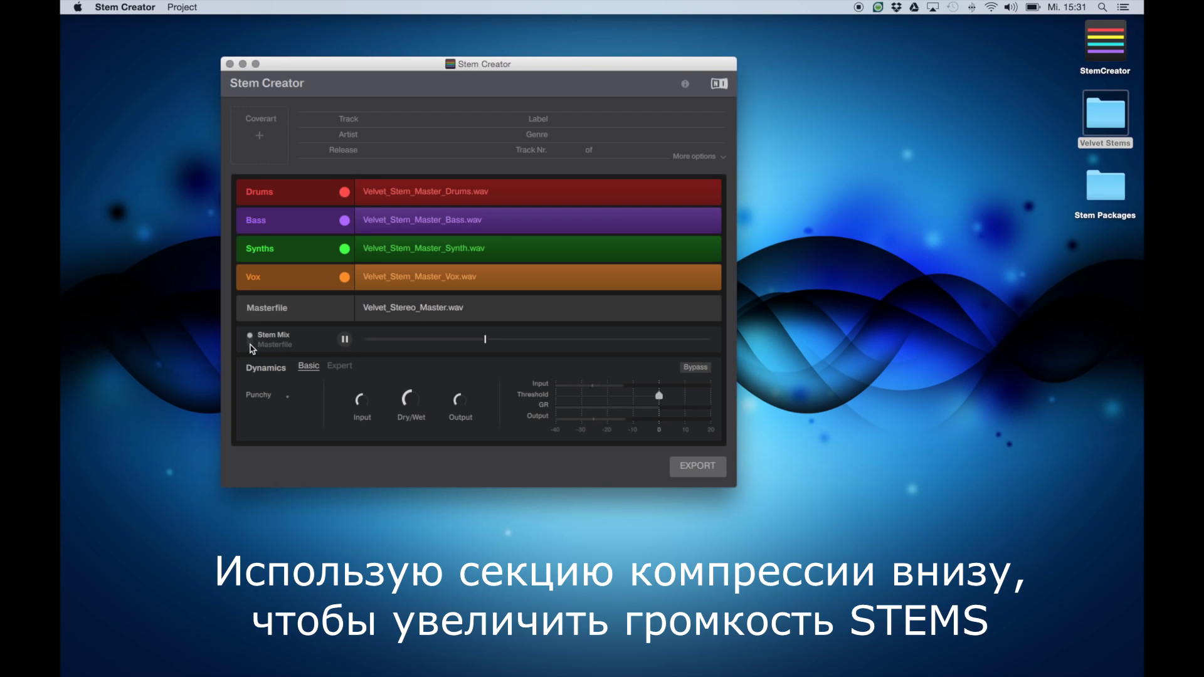
- In the Expert dynamics settings, set the compressor's Dry/Wet to 100.0 % and lower its threshold to about -12
click(339, 367)
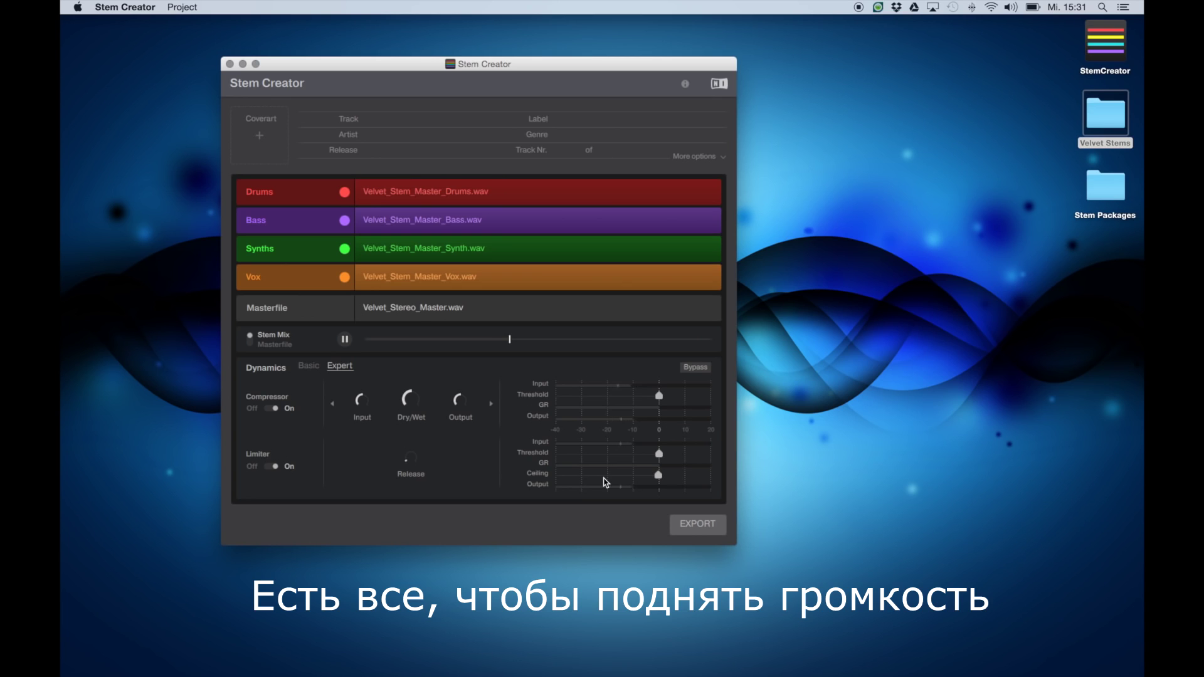
mouse_move(456, 404)
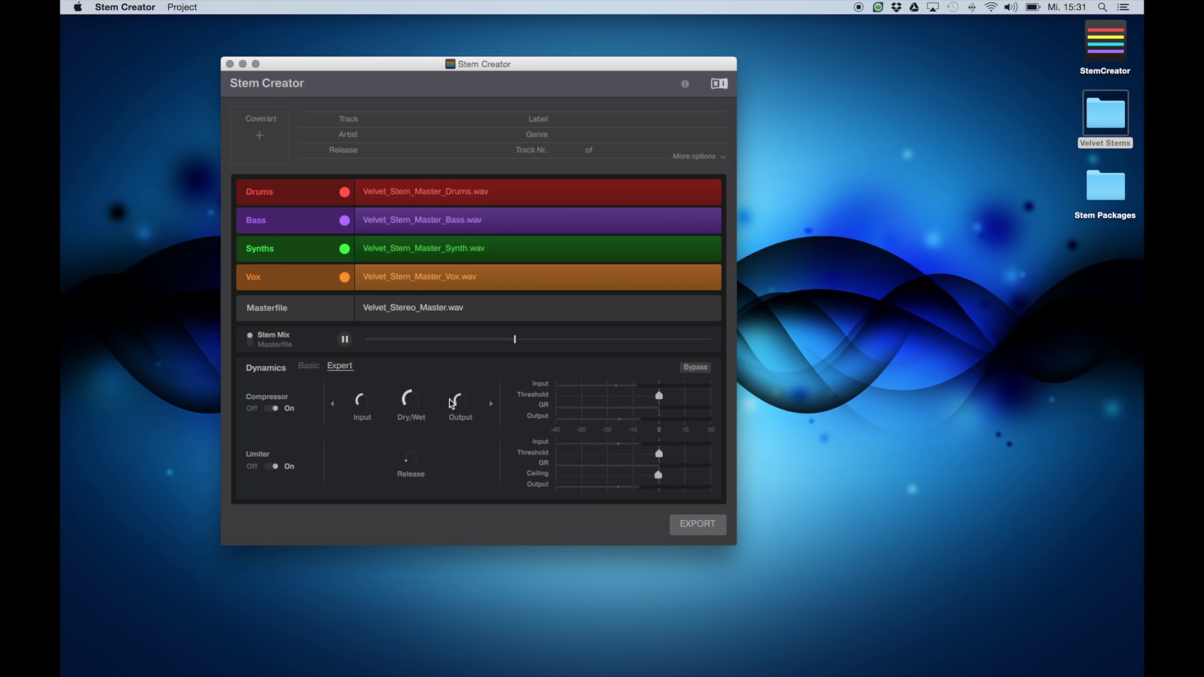
drag(413, 403, 414, 283)
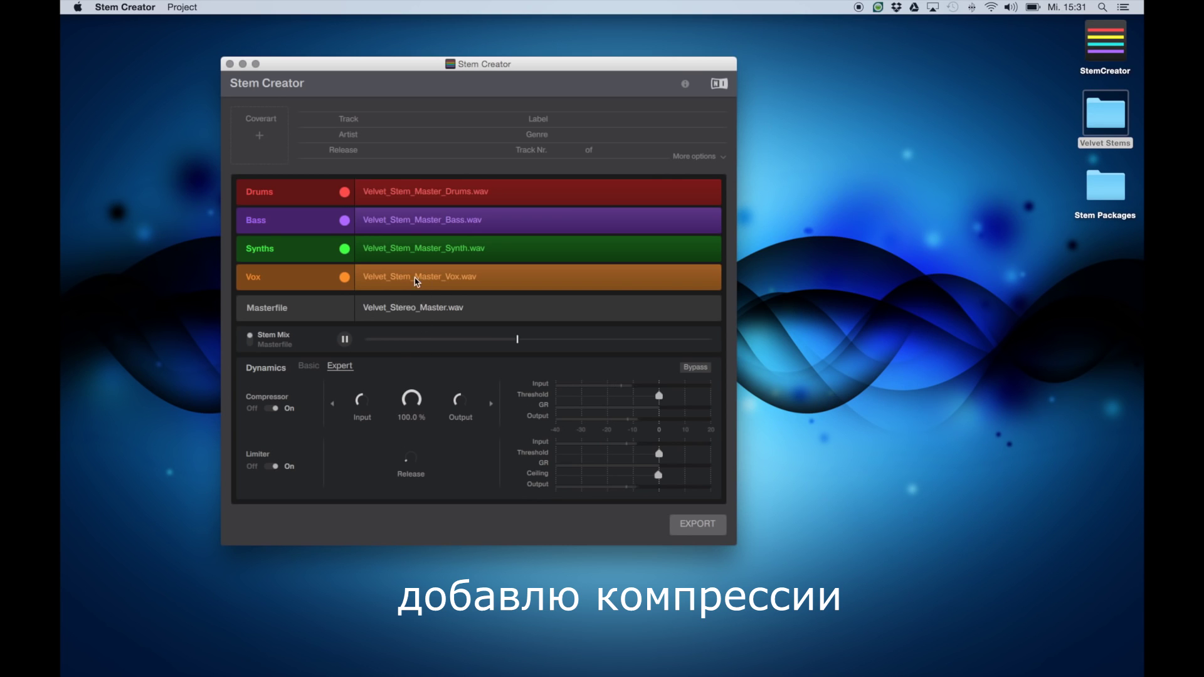
drag(659, 396, 643, 397)
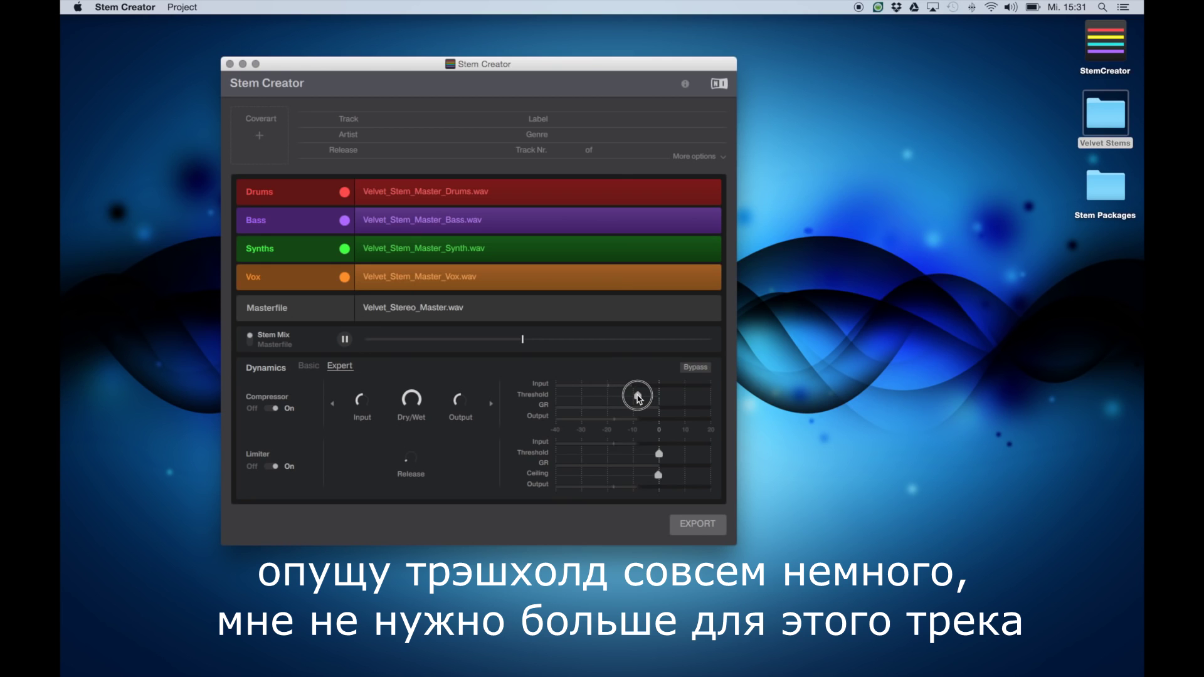
drag(628, 392, 627, 393)
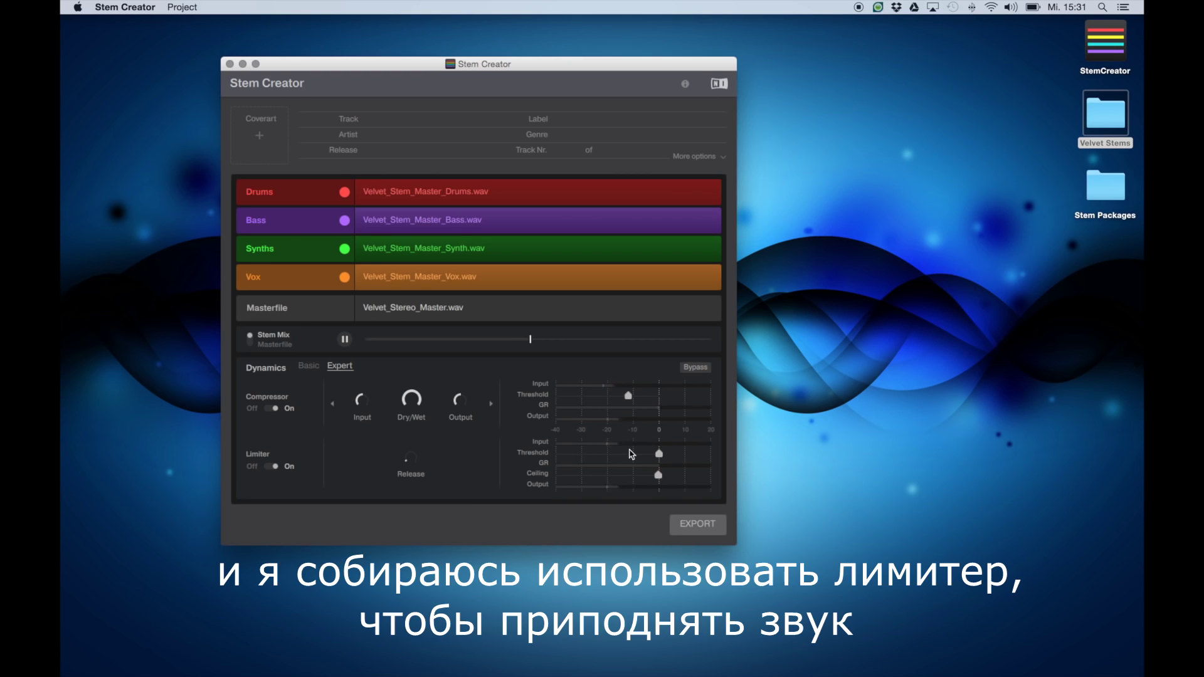
- Lower the limiter threshold to about -6, raise the system volume and compare the Stem Mix with the Masterfile
drag(660, 456, 645, 458)
key(XF86AudioRaiseVolume)
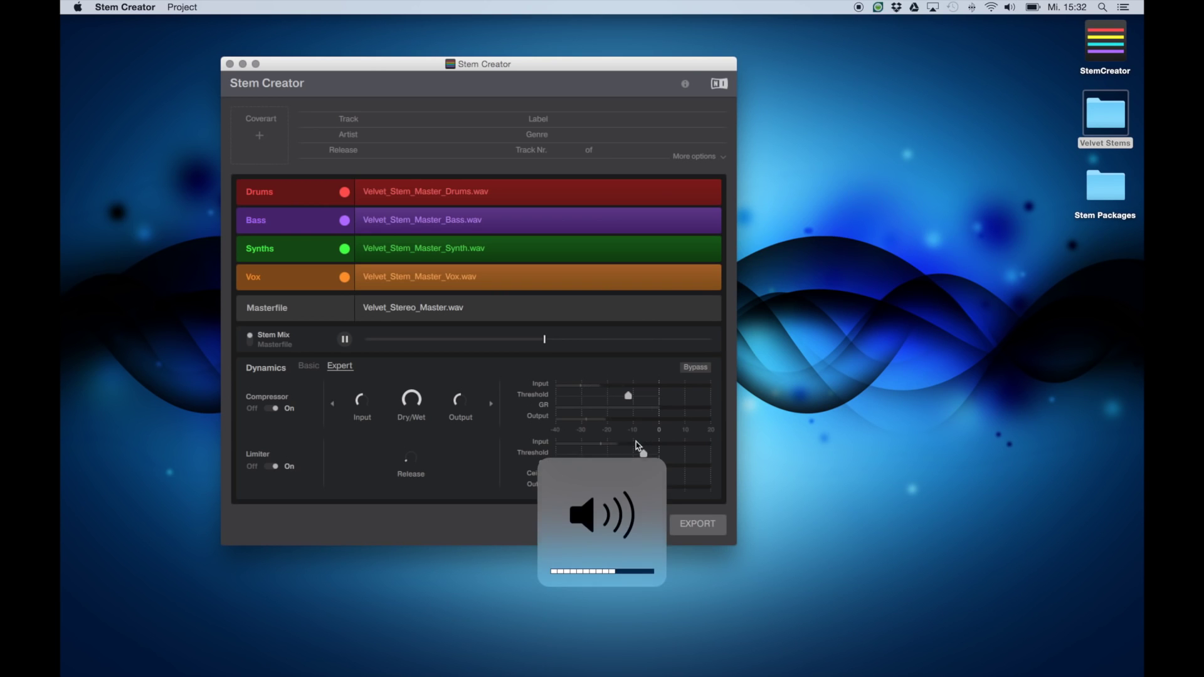
click(276, 345)
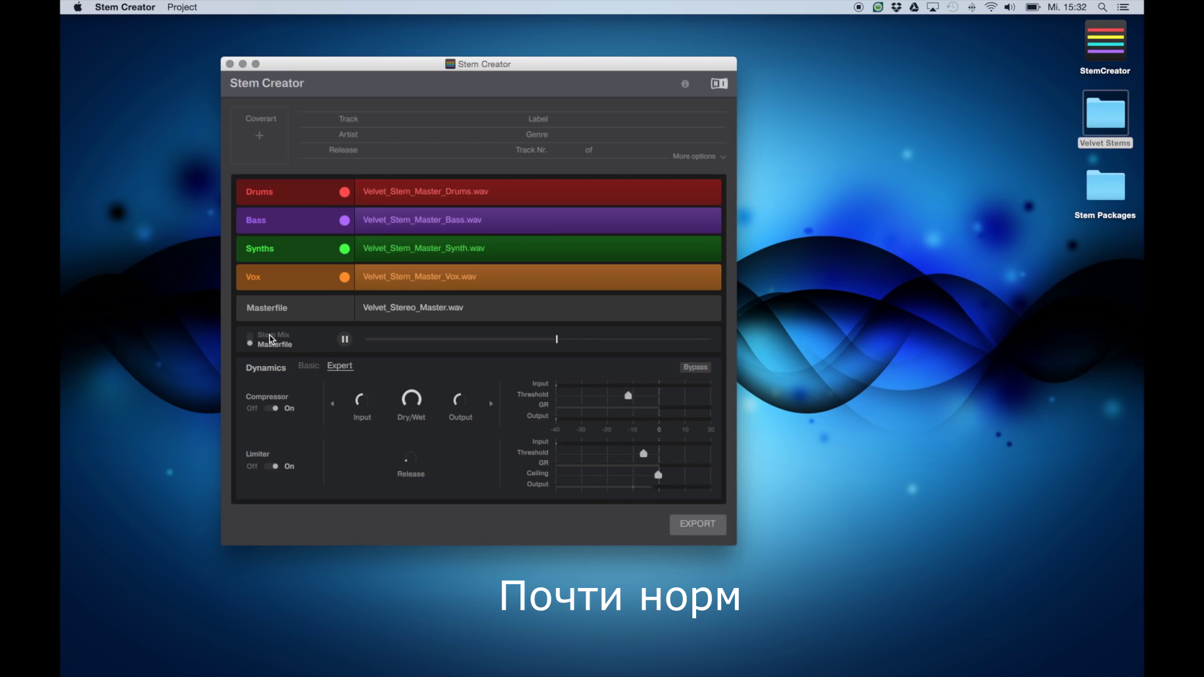
click(270, 338)
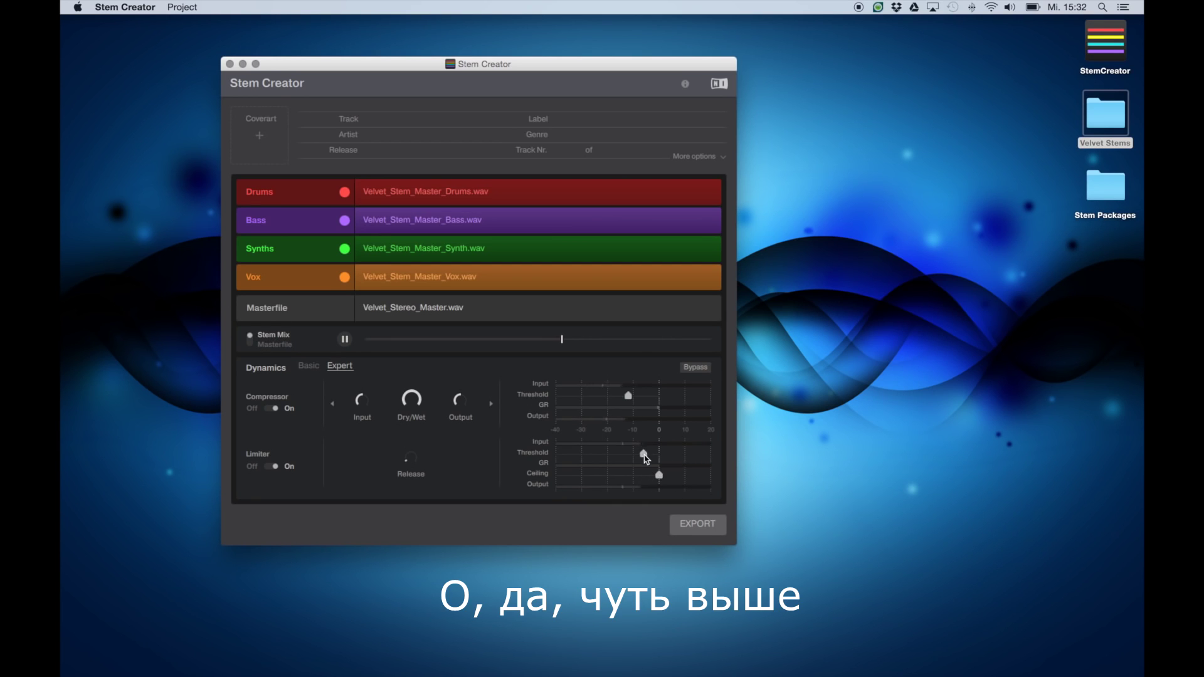
- Lower the limiter threshold to about -7, reduce its Release to the minimum and listen to the Masterfile for comparison
drag(646, 460, 642, 457)
drag(409, 471, 415, 472)
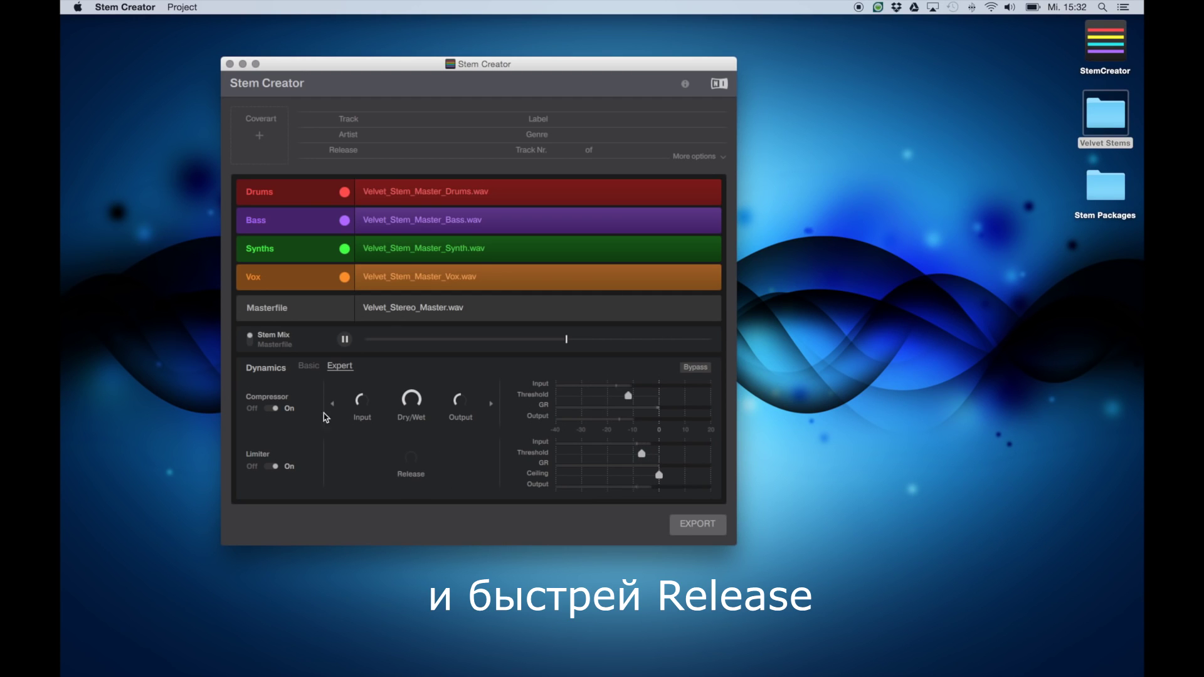
click(254, 345)
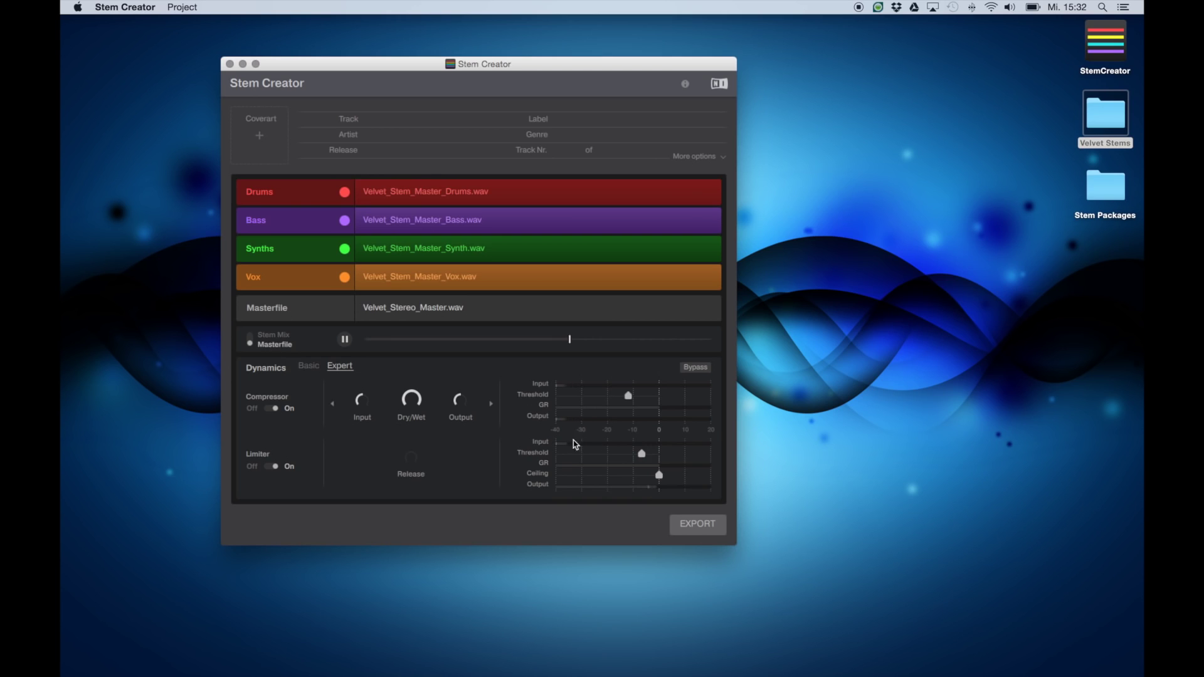
- Fine-tune the limiter threshold to about -6 while checking the Stem Mix
drag(643, 459, 644, 457)
click(255, 339)
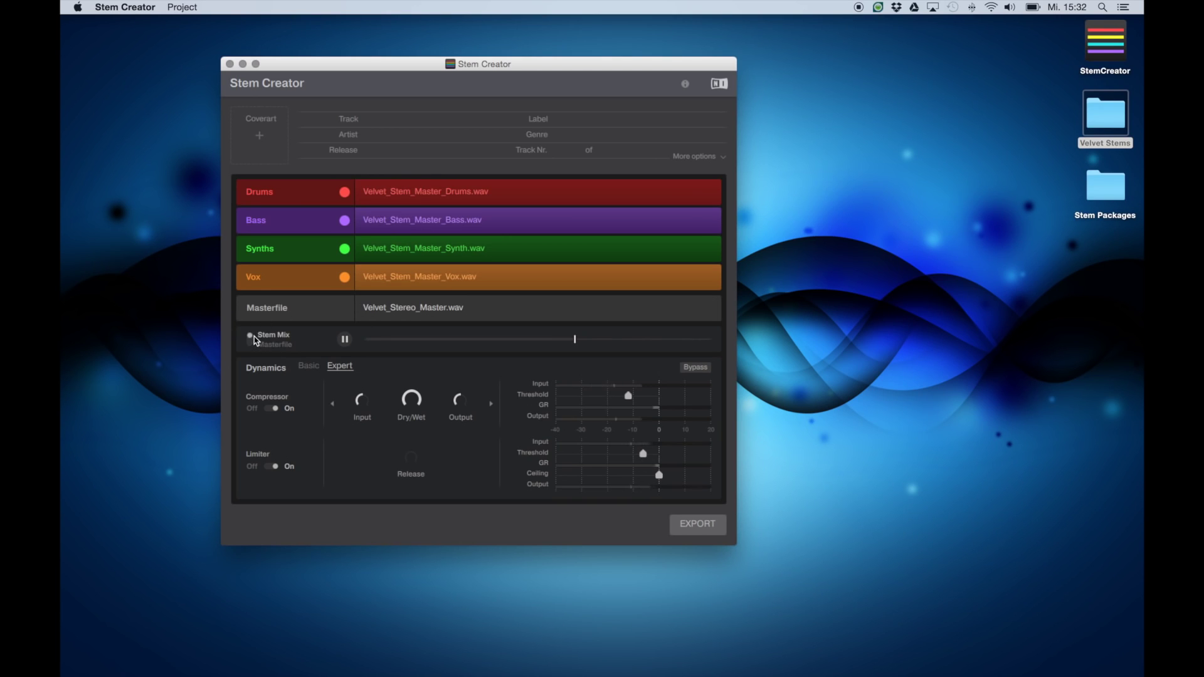
drag(641, 456, 641, 456)
- Alternate playback between the Masterfile and the Stem Mix to check that their loudness matches
click(250, 344)
click(250, 345)
click(250, 343)
click(251, 343)
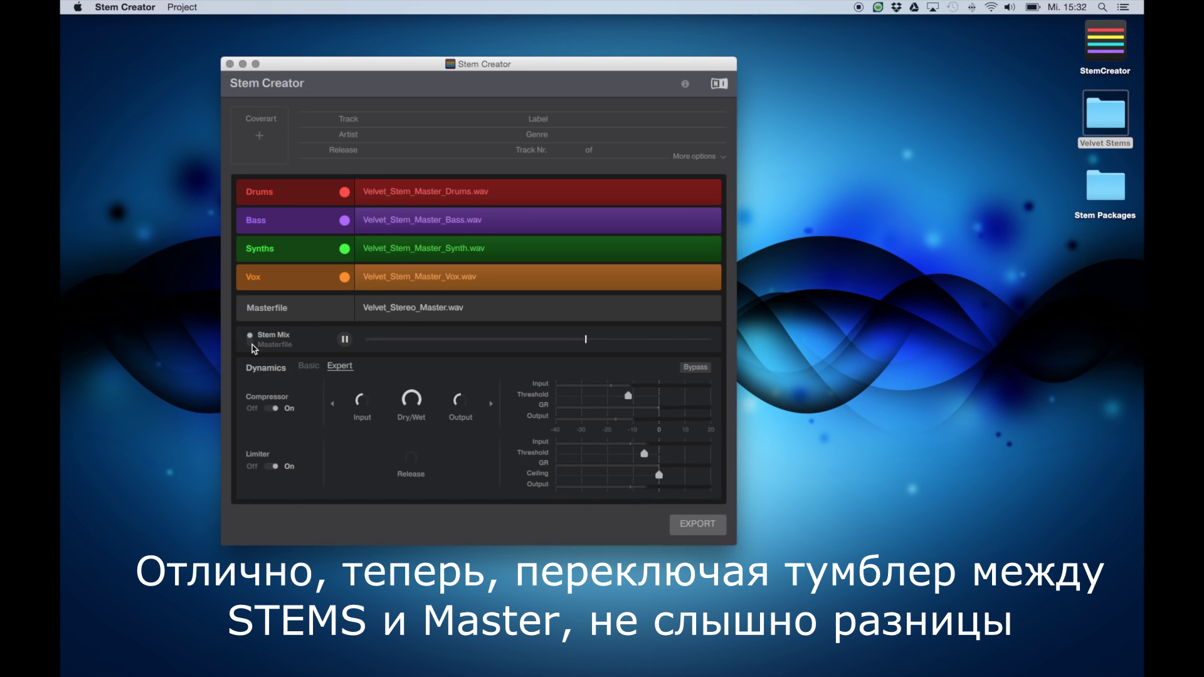
- Switch repeatedly between the Stem Mix and the Masterfile for a final loudness comparison, ending on the Masterfile
click(251, 344)
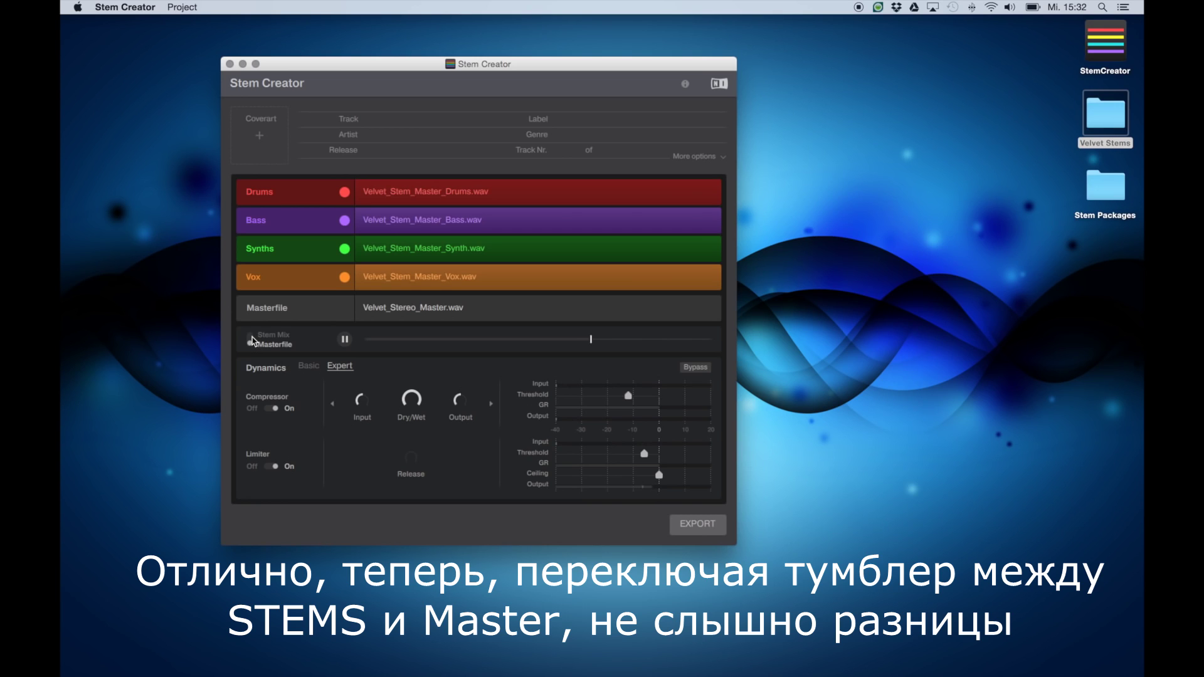
click(252, 344)
click(253, 344)
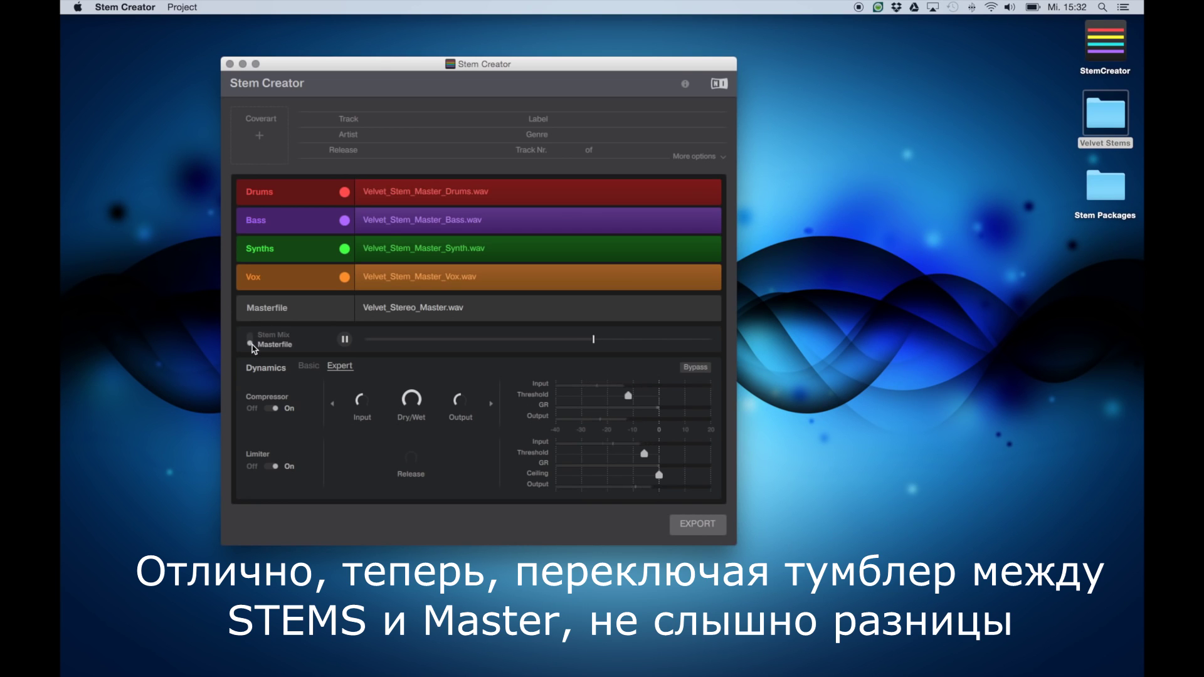
click(249, 344)
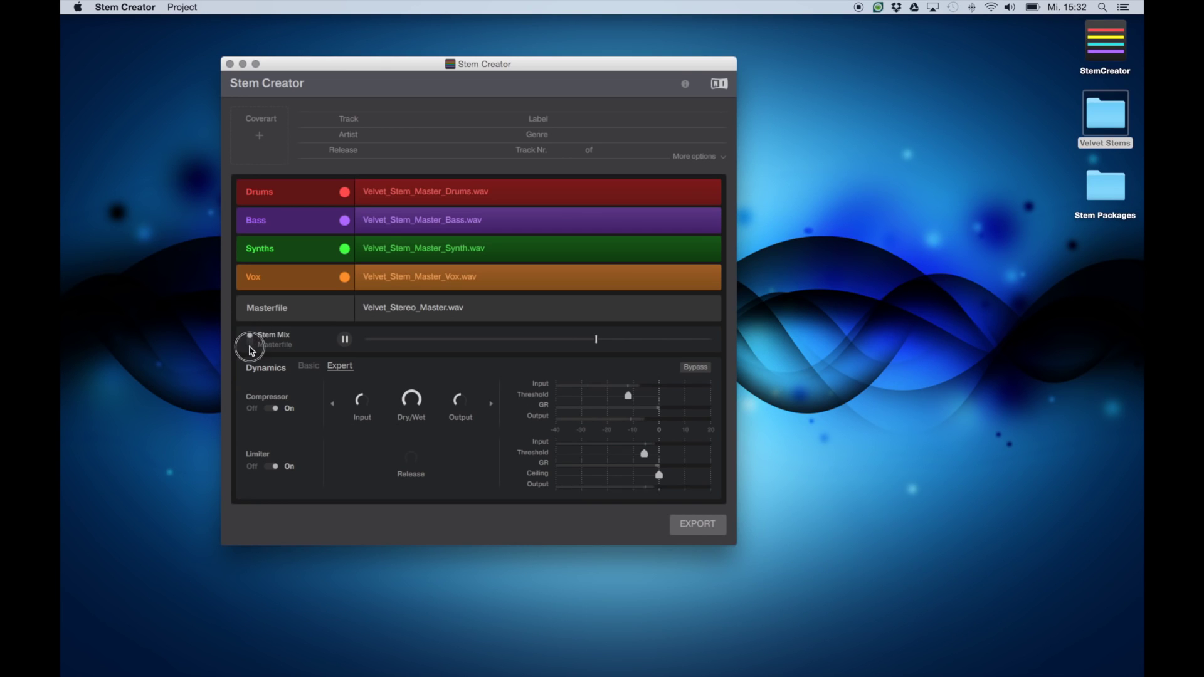
click(251, 343)
click(253, 344)
click(253, 349)
click(251, 346)
click(252, 345)
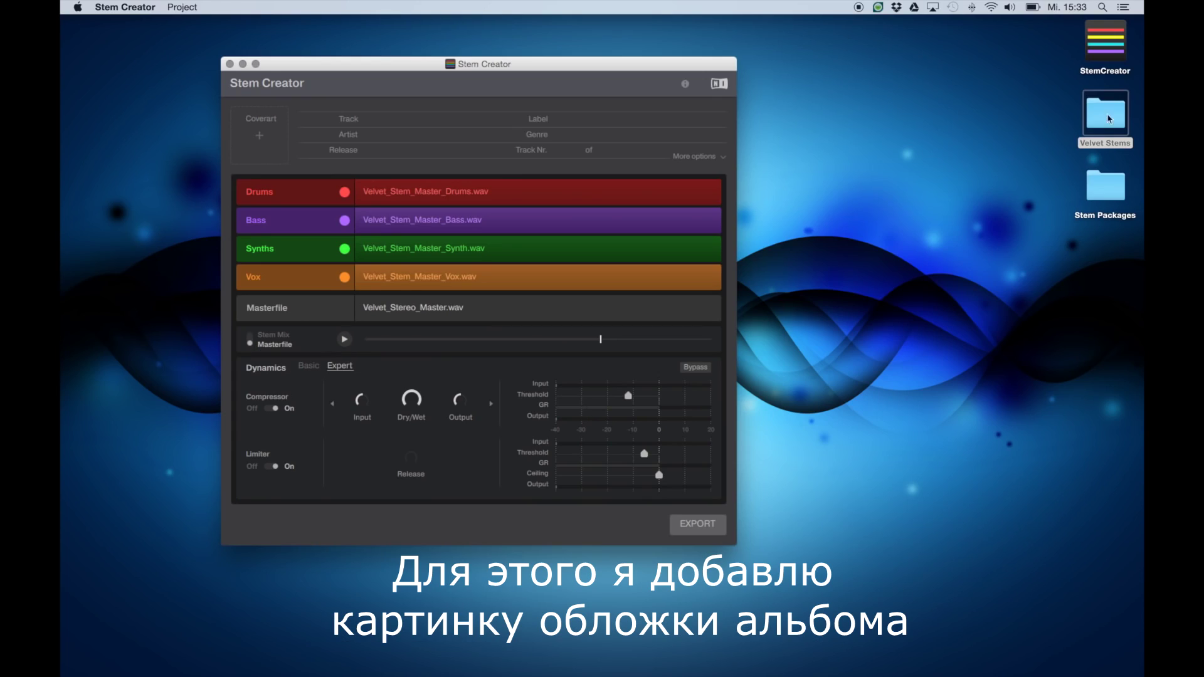
- Add the NghtDrps-300x300 image from the Velvet Stems folder as the cover art
click(1104, 101)
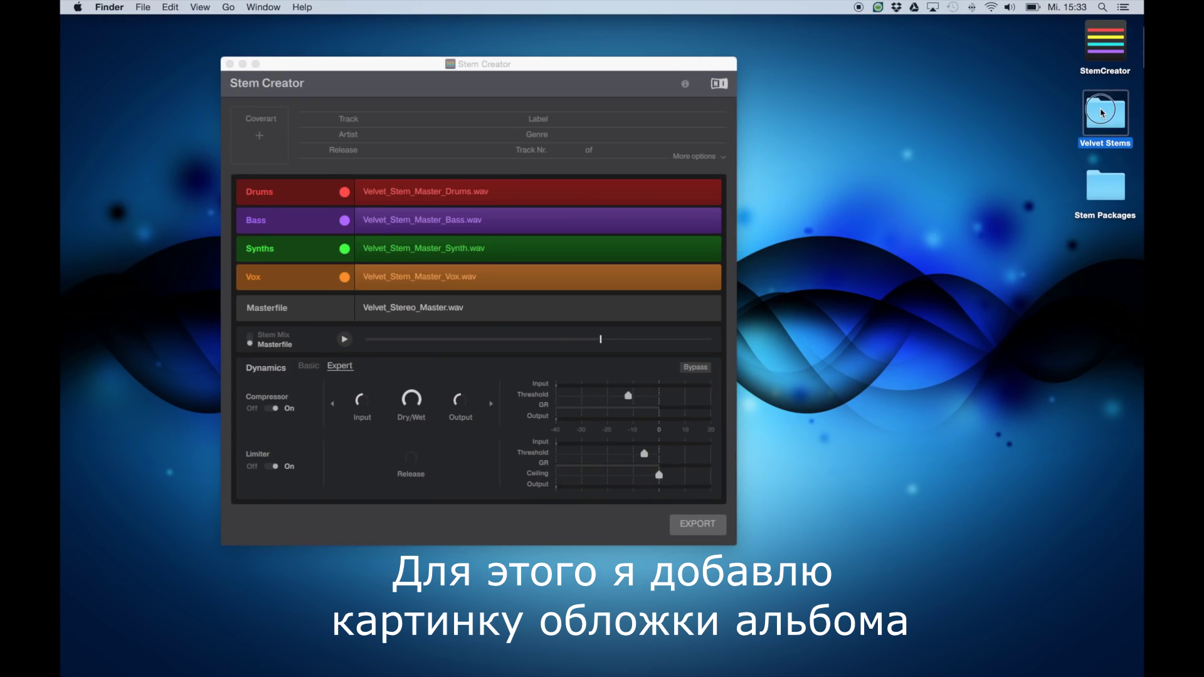
double_click(1104, 104)
drag(787, 172, 269, 134)
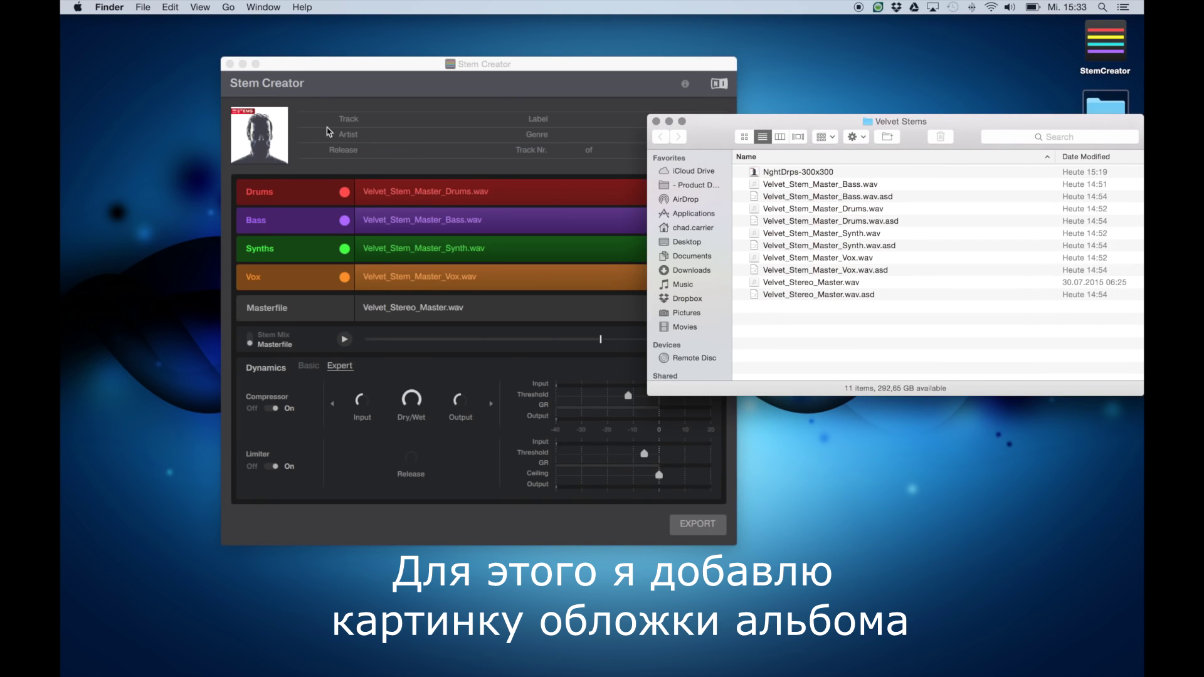
- Fill in the metadata with Track Velvet, Artist NGHT DRPS, Release Velvet, Genre Bass and the release year
click(397, 120)
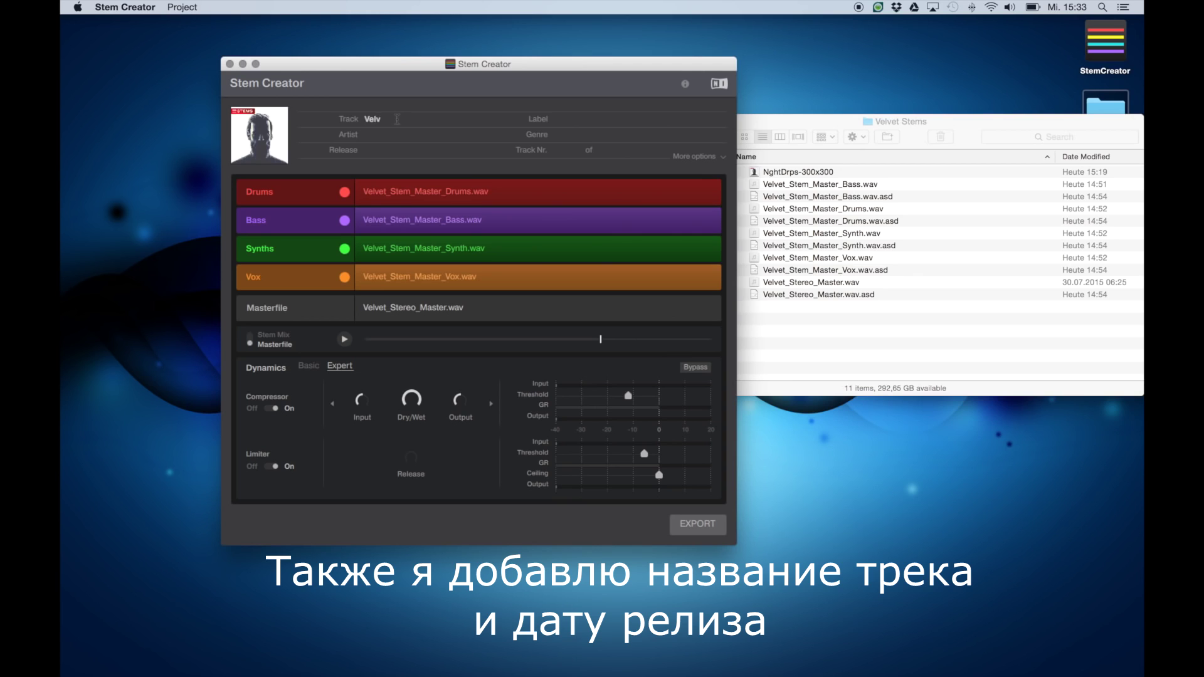
text(NGHT DRPS)
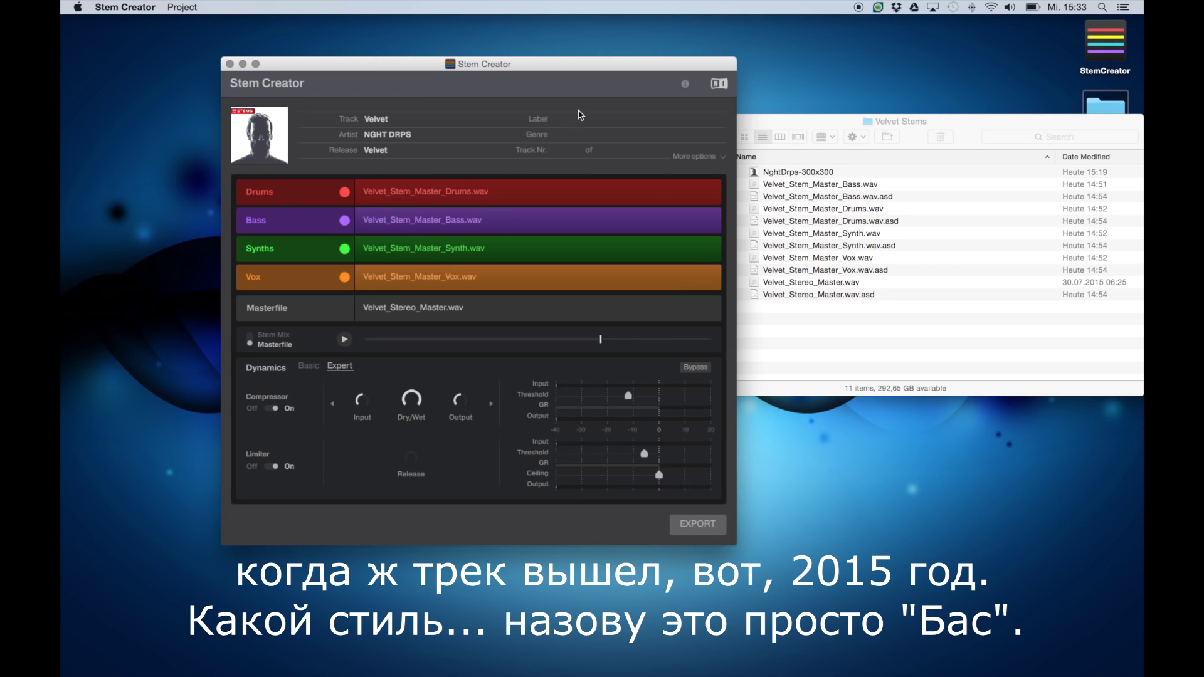
click(718, 158)
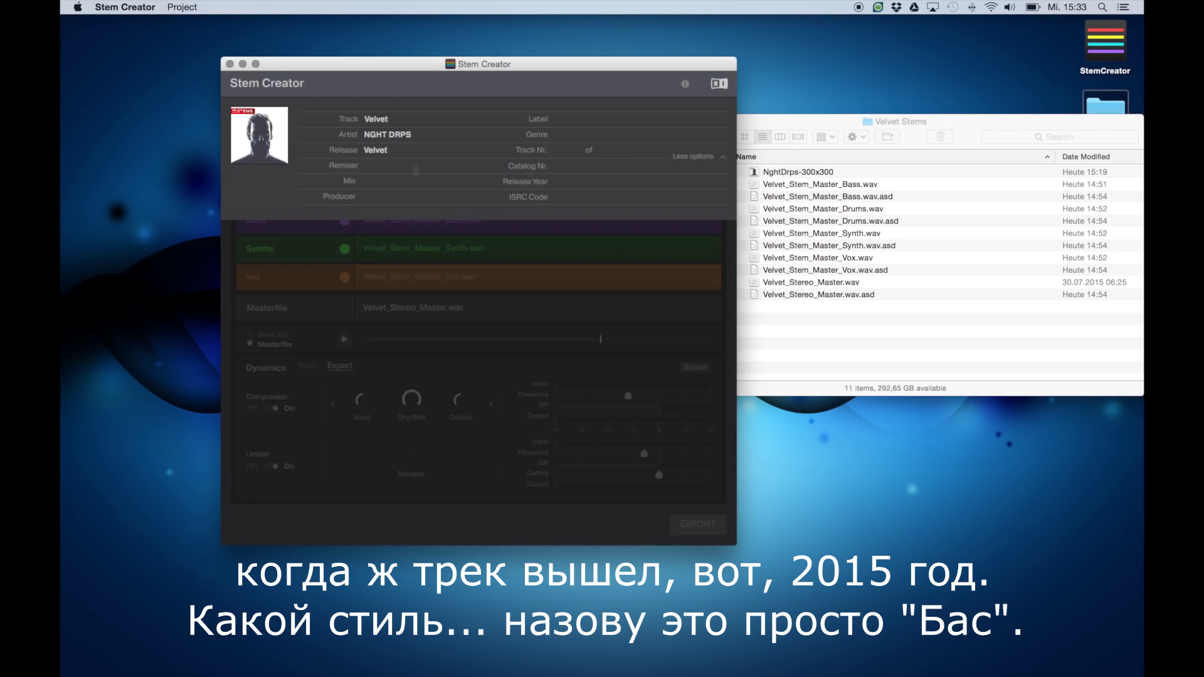
click(576, 182)
click(702, 157)
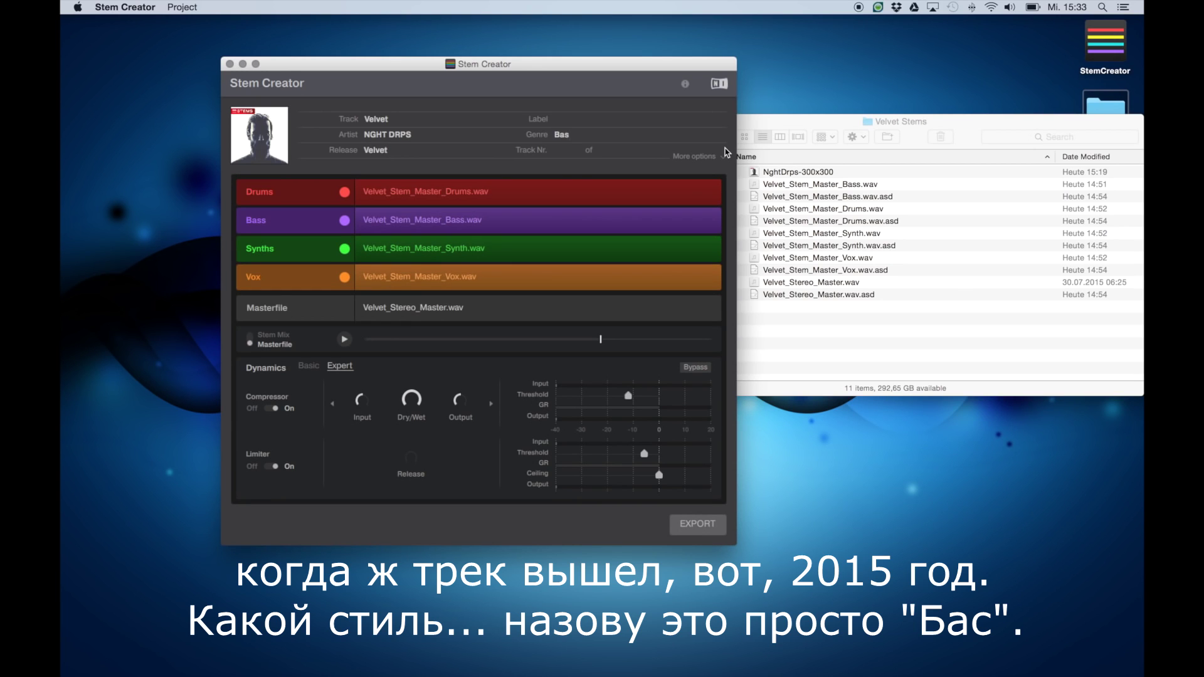
text(s)
- Shift the Stem Creator window slightly aside and start exporting the Stem file
drag(593, 70, 574, 65)
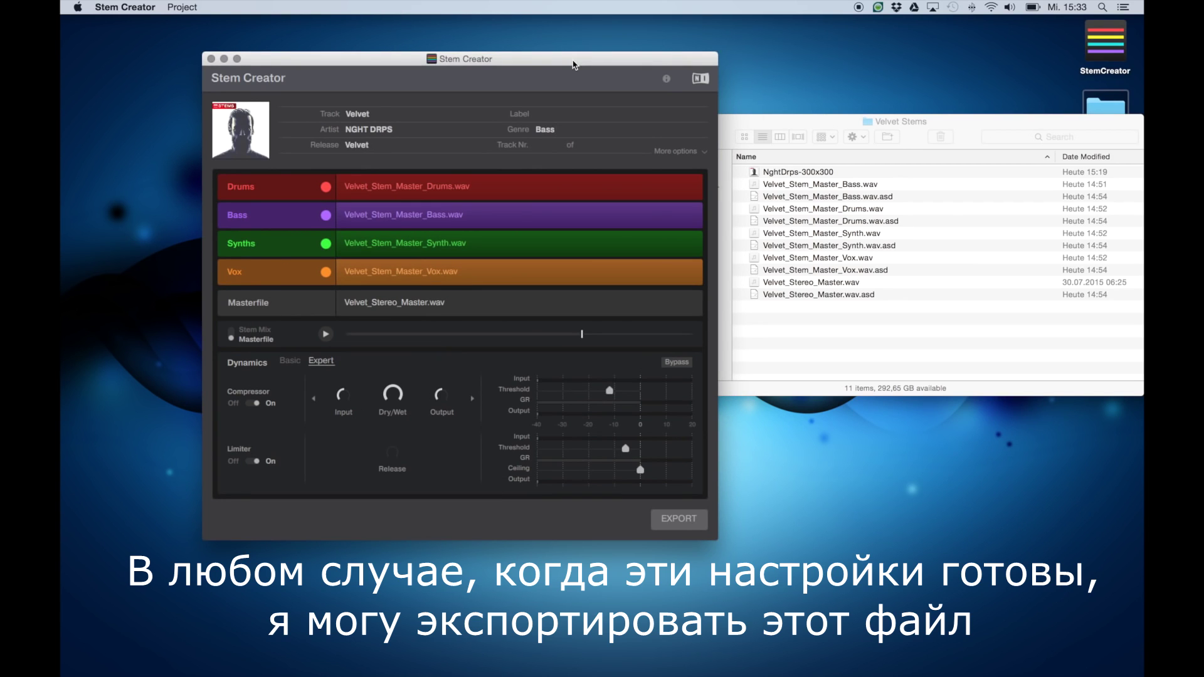
click(675, 522)
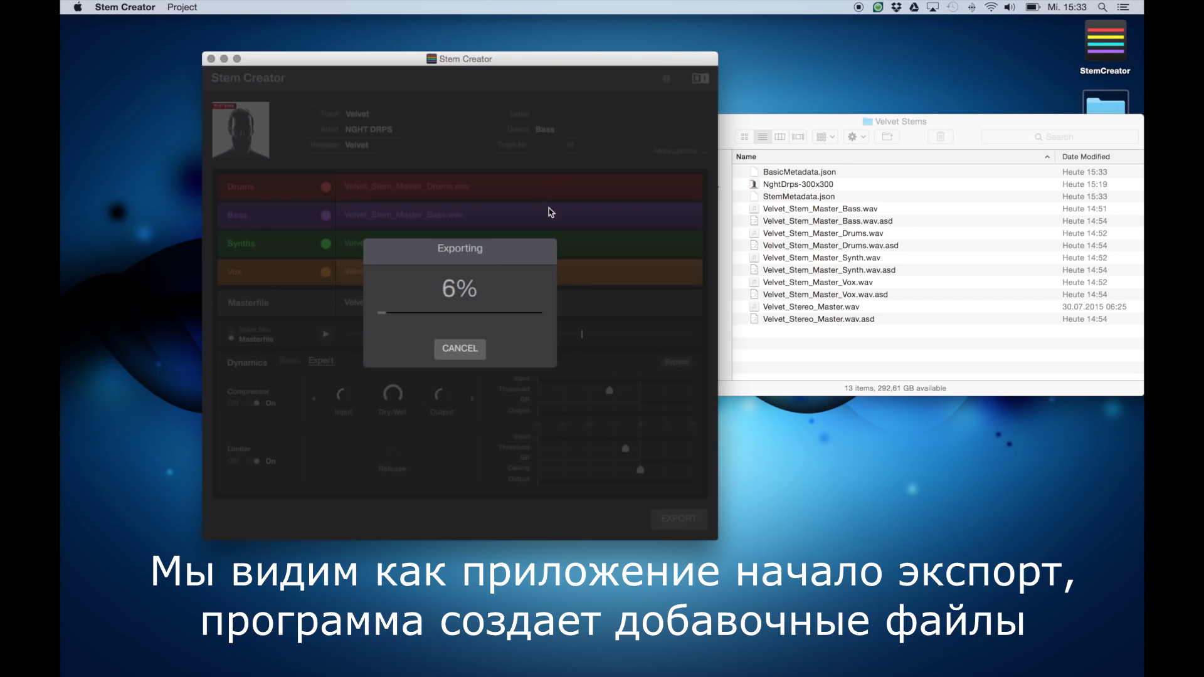